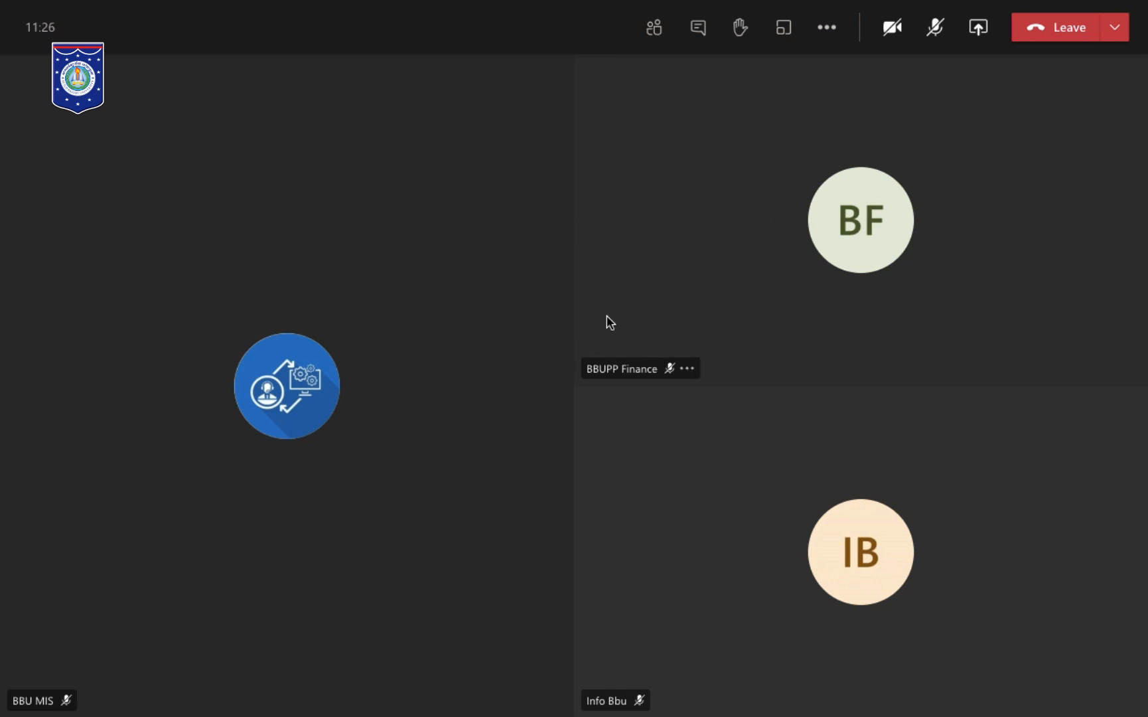
Create two breakout rooms for the meeting, with participants assigned automatically.
{"action": "left_click", "coordinate": [783, 32]}
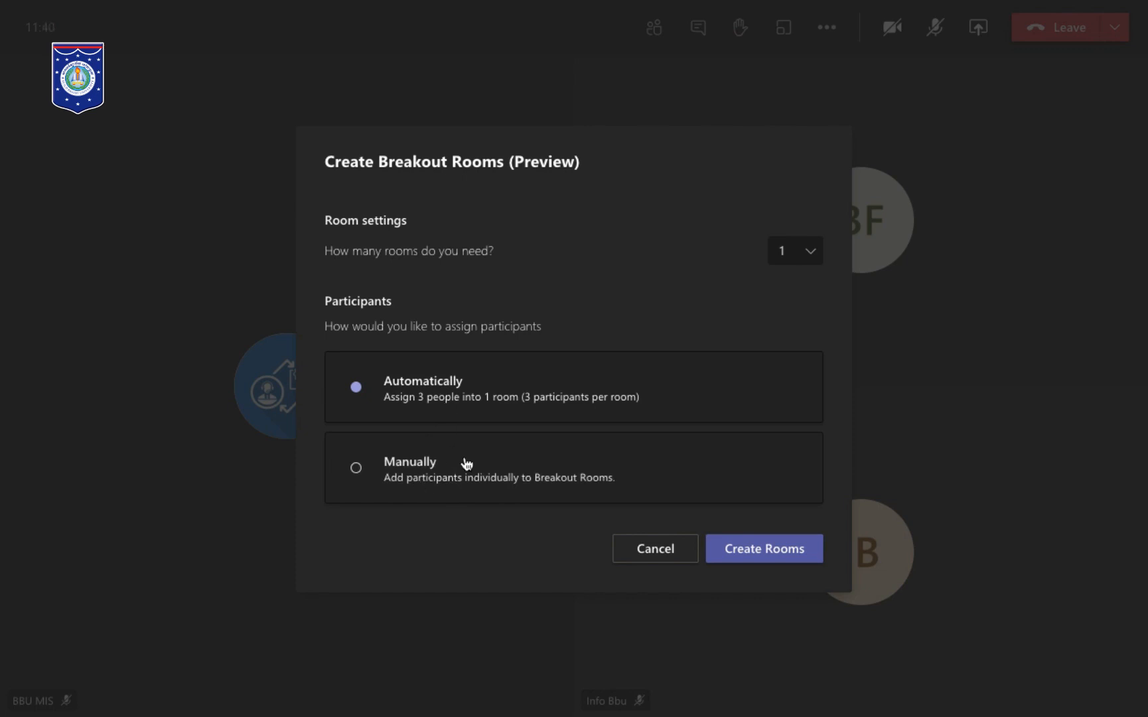
{"action": "left_click", "coordinate": [813, 259]}
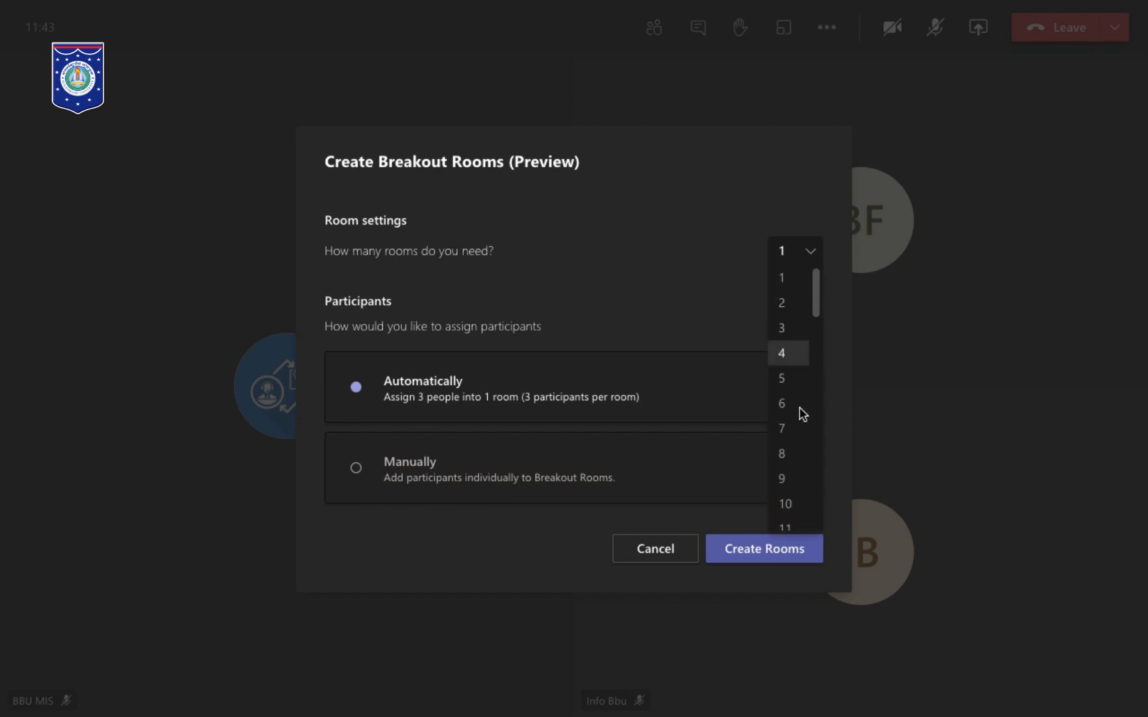
{"action": "scroll", "coordinate": [800, 410], "scroll_direction": "down", "scroll_amount": 10}
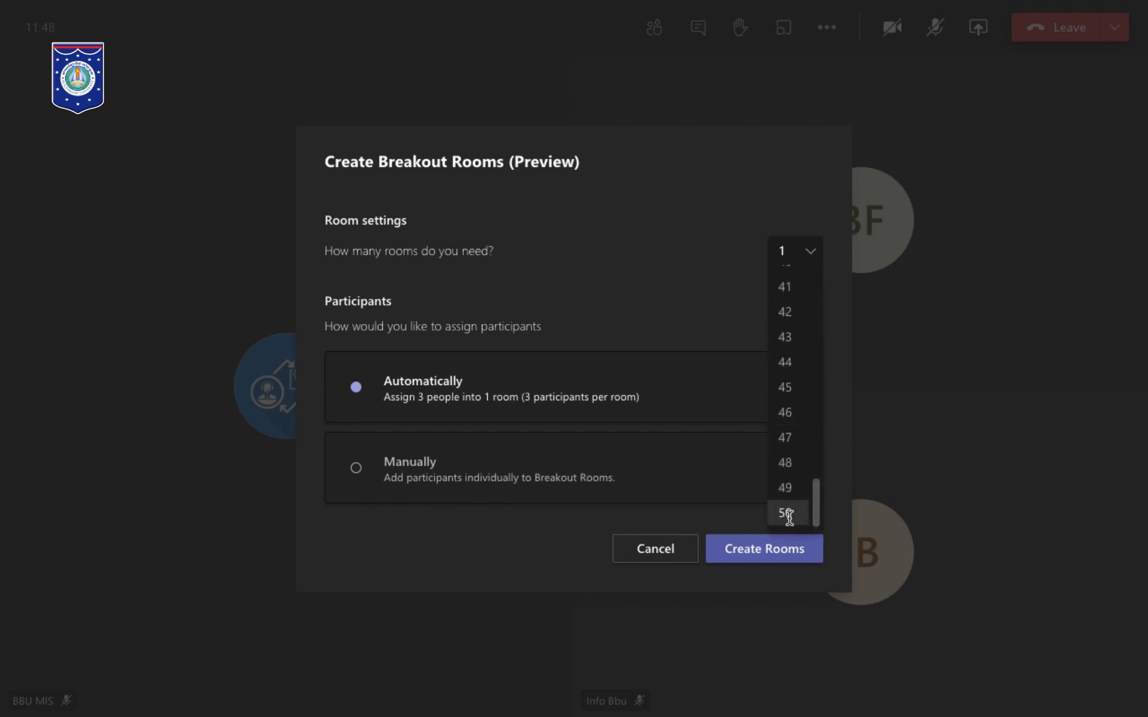
{"action": "scroll", "coordinate": [795, 324], "scroll_direction": "up", "scroll_amount": 10}
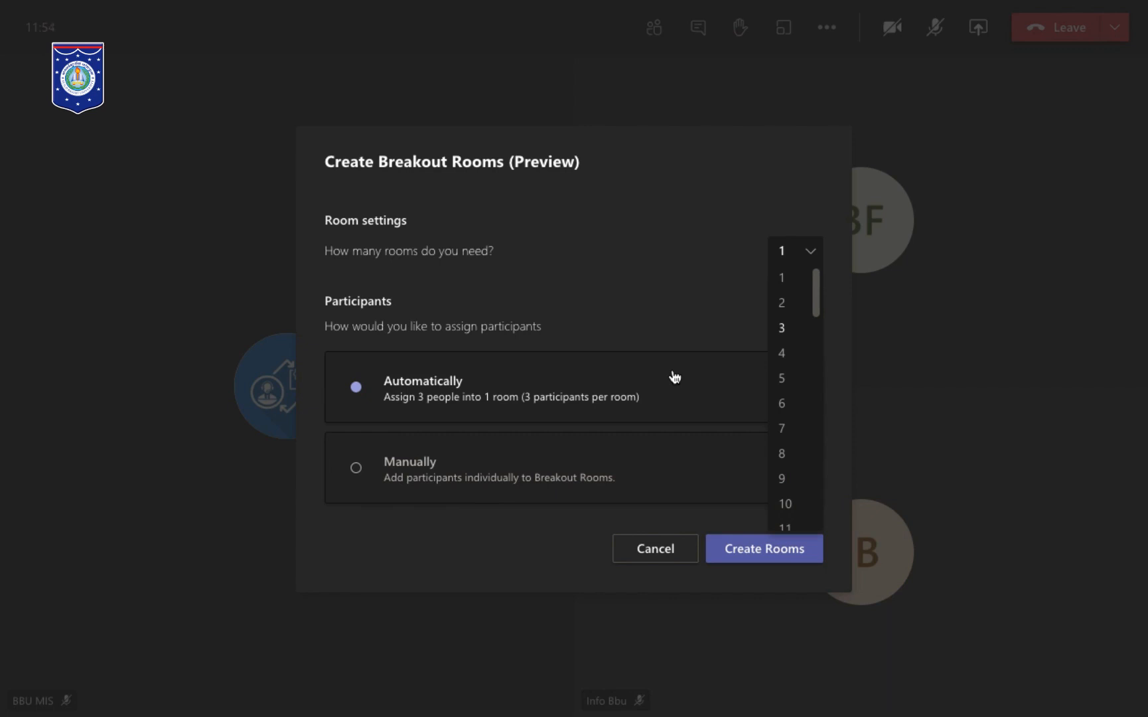
{"action": "left_click", "coordinate": [792, 311]}
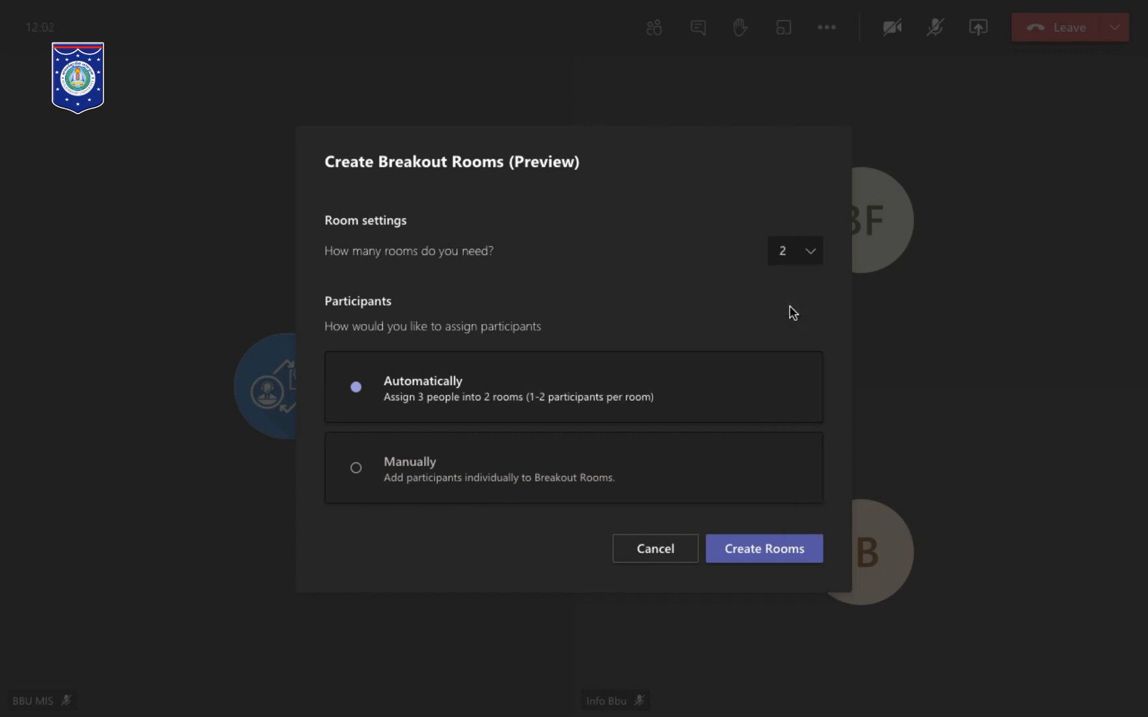
{"action": "left_click", "coordinate": [769, 550]}
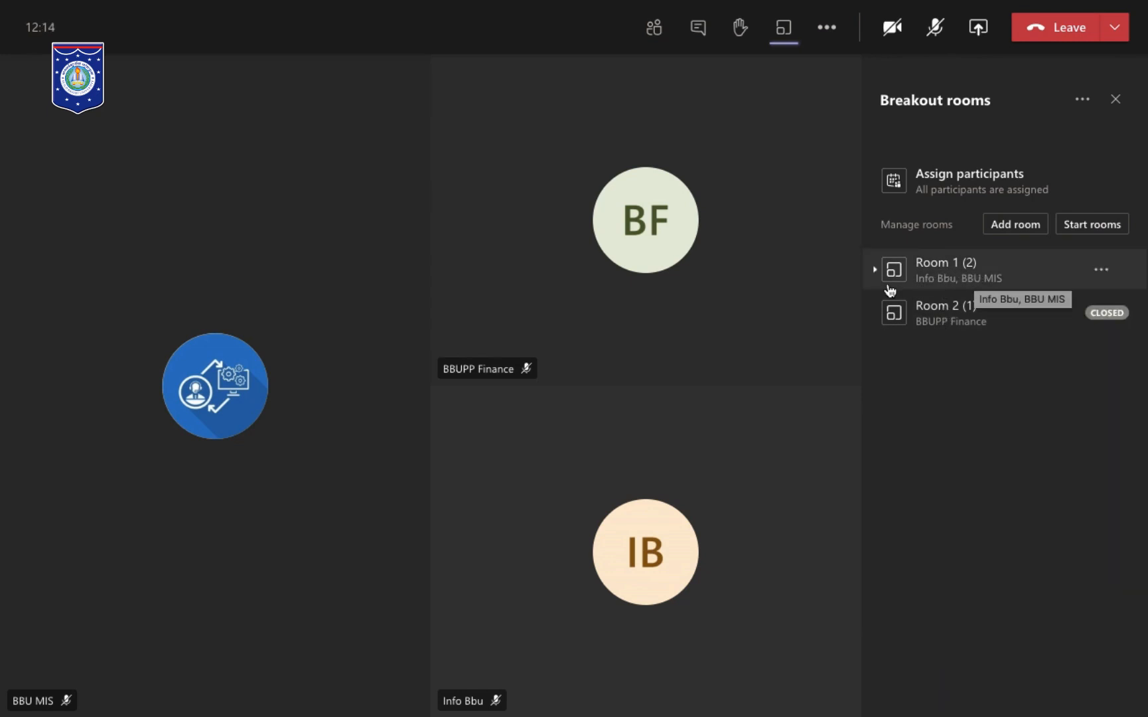
Reassign Info Bbu from Room 1 to Room 2 and start the breakout rooms.
{"action": "left_click", "coordinate": [875, 270]}
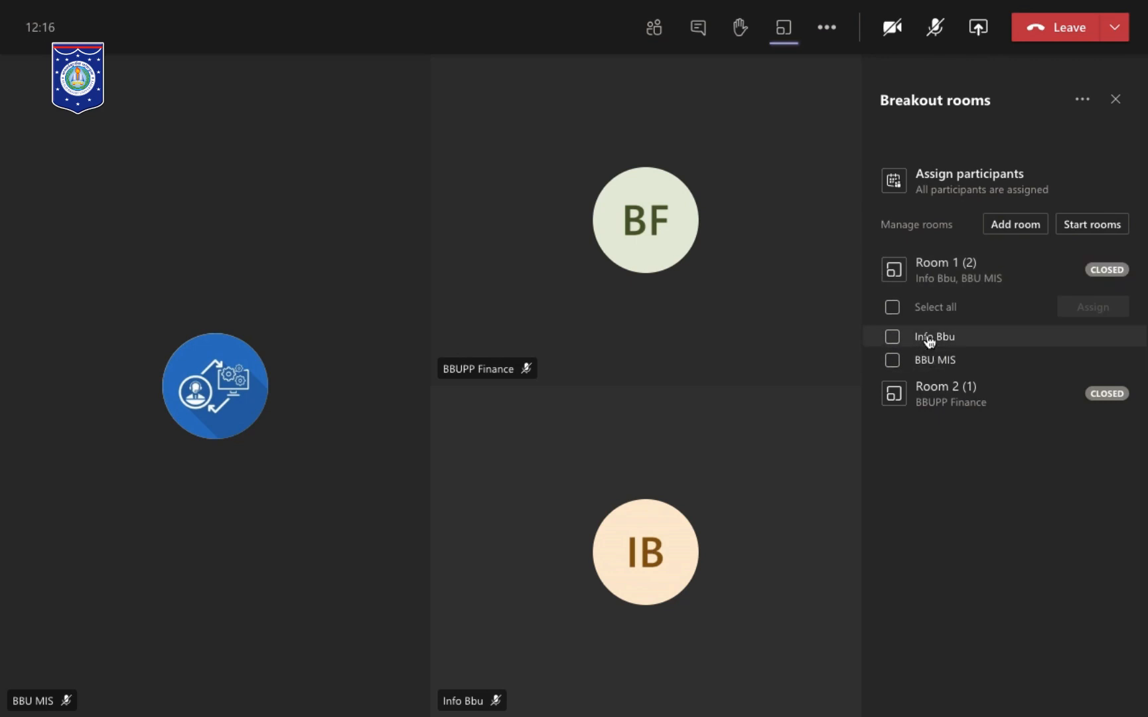
{"action": "left_click", "coordinate": [876, 392]}
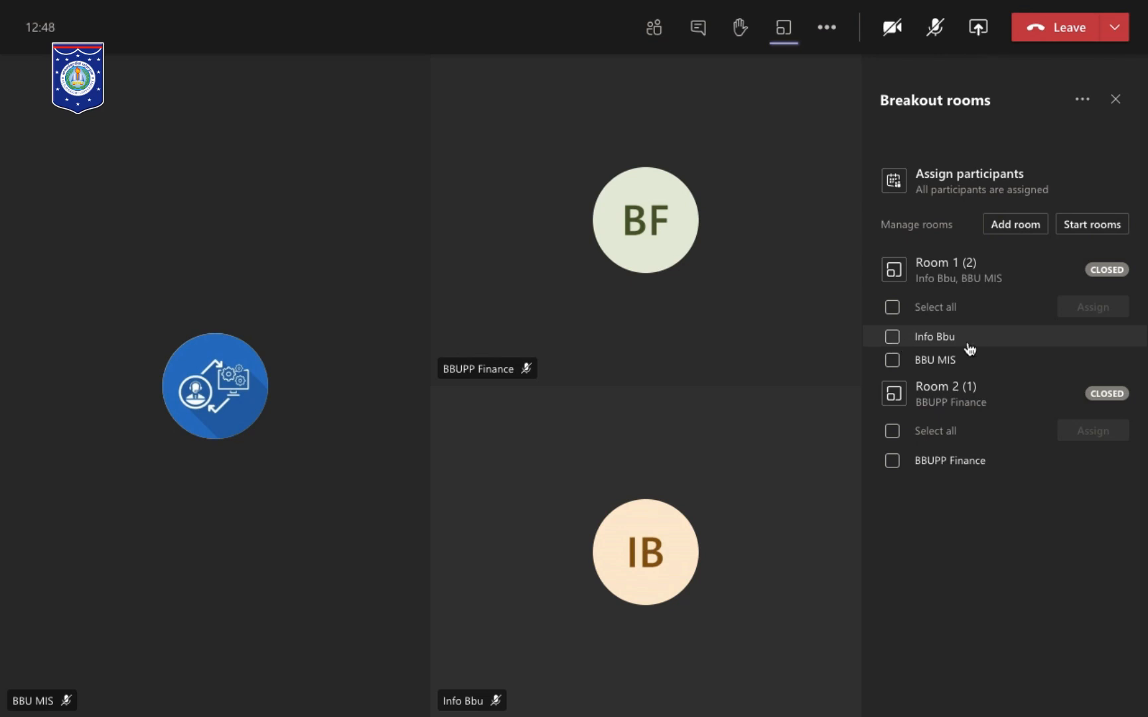
{"action": "left_click", "coordinate": [893, 340]}
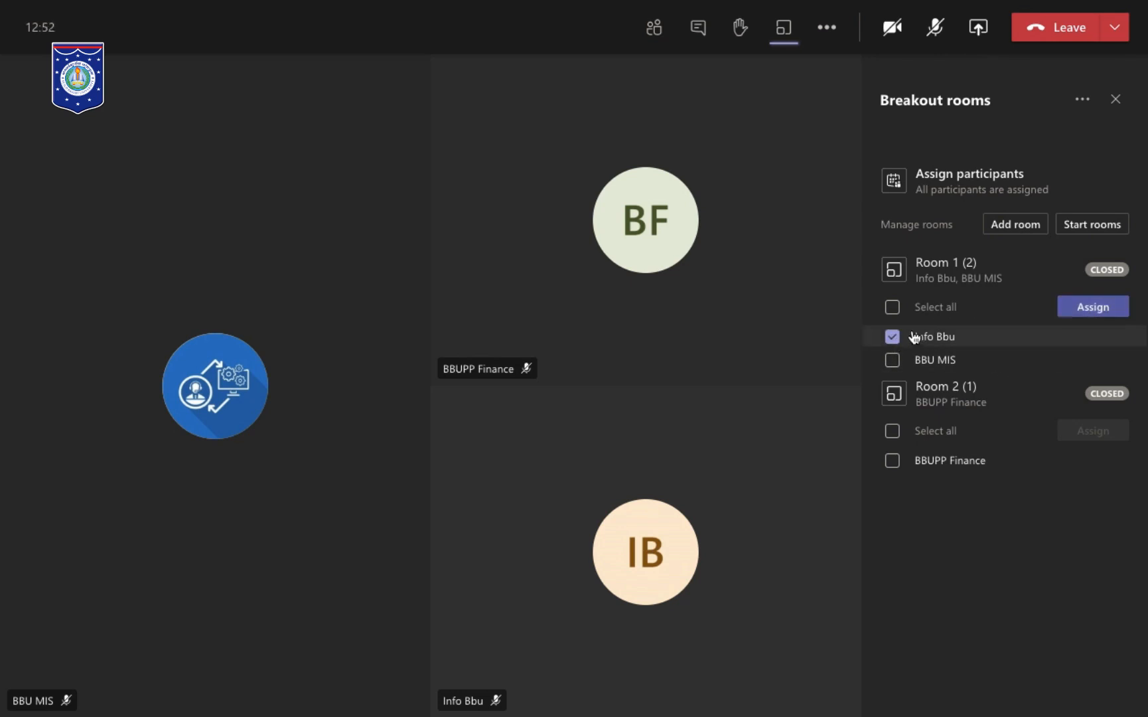
{"action": "left_click", "coordinate": [1076, 313]}
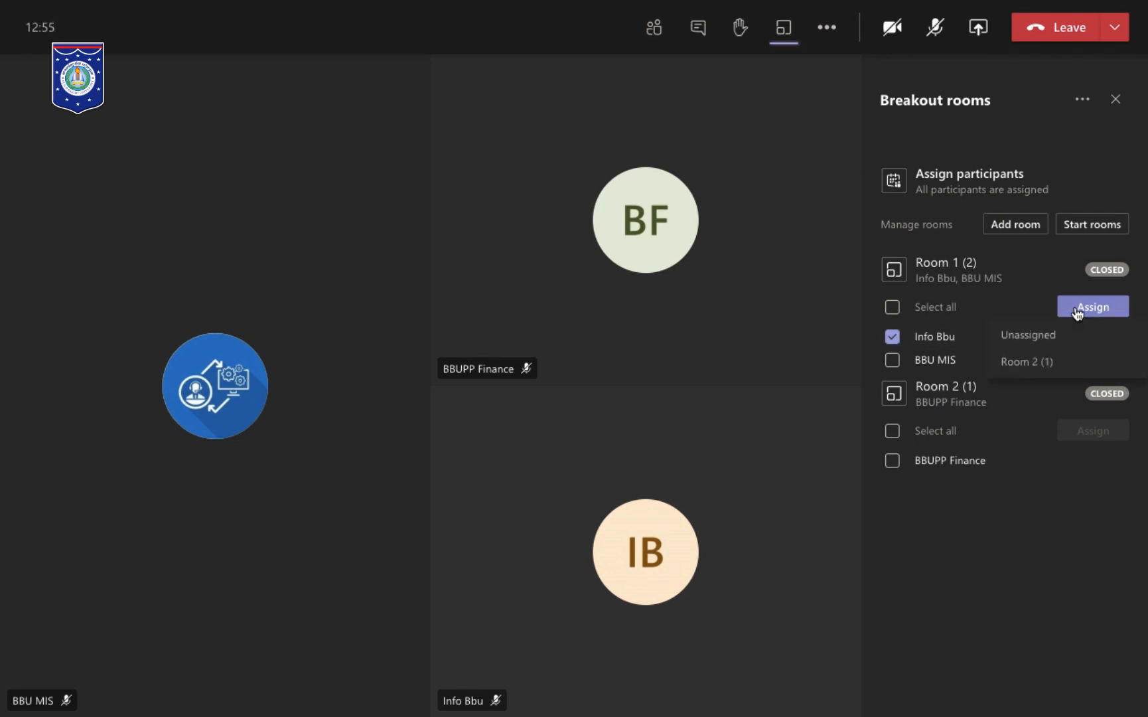
{"action": "left_click", "coordinate": [1034, 365]}
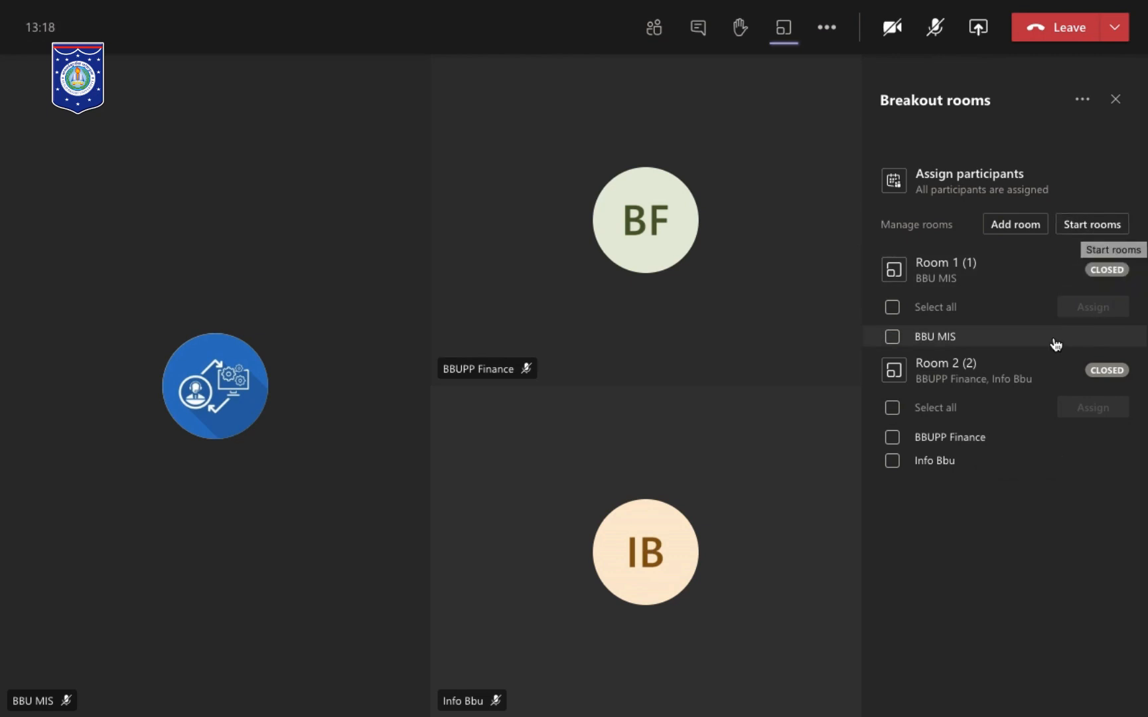
{"action": "left_click", "coordinate": [1096, 227]}
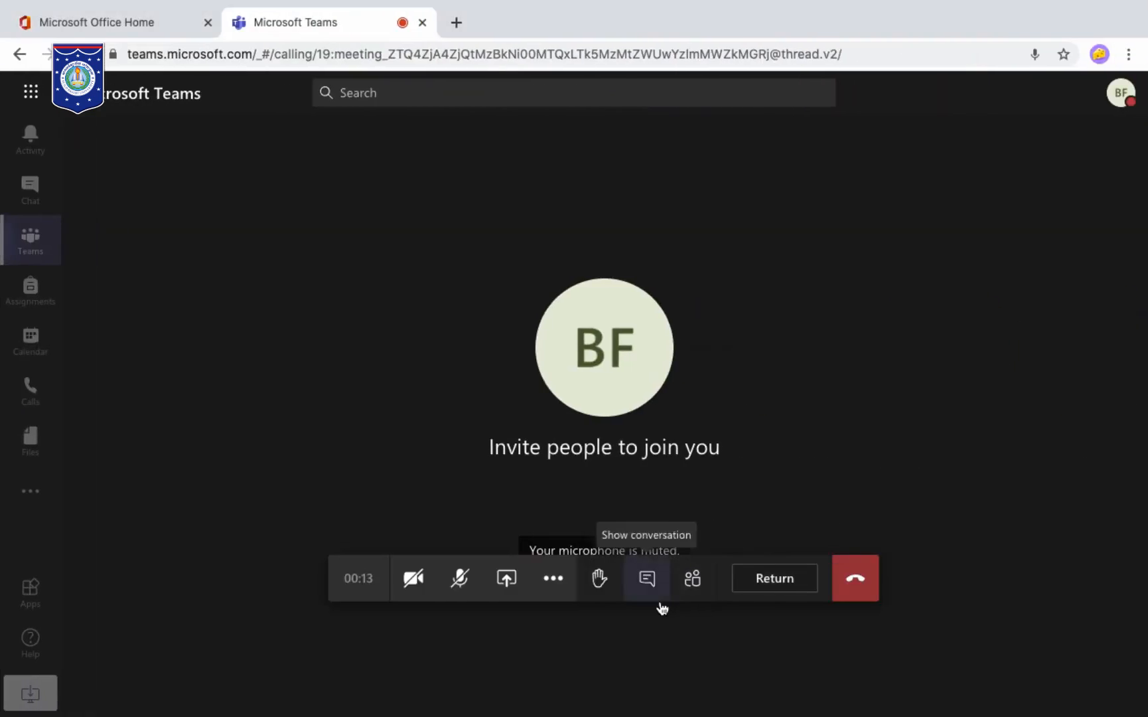
From the participant's side, return from the breakout room to the main meeting and rejoin the room.
{"action": "left_click", "coordinate": [776, 584]}
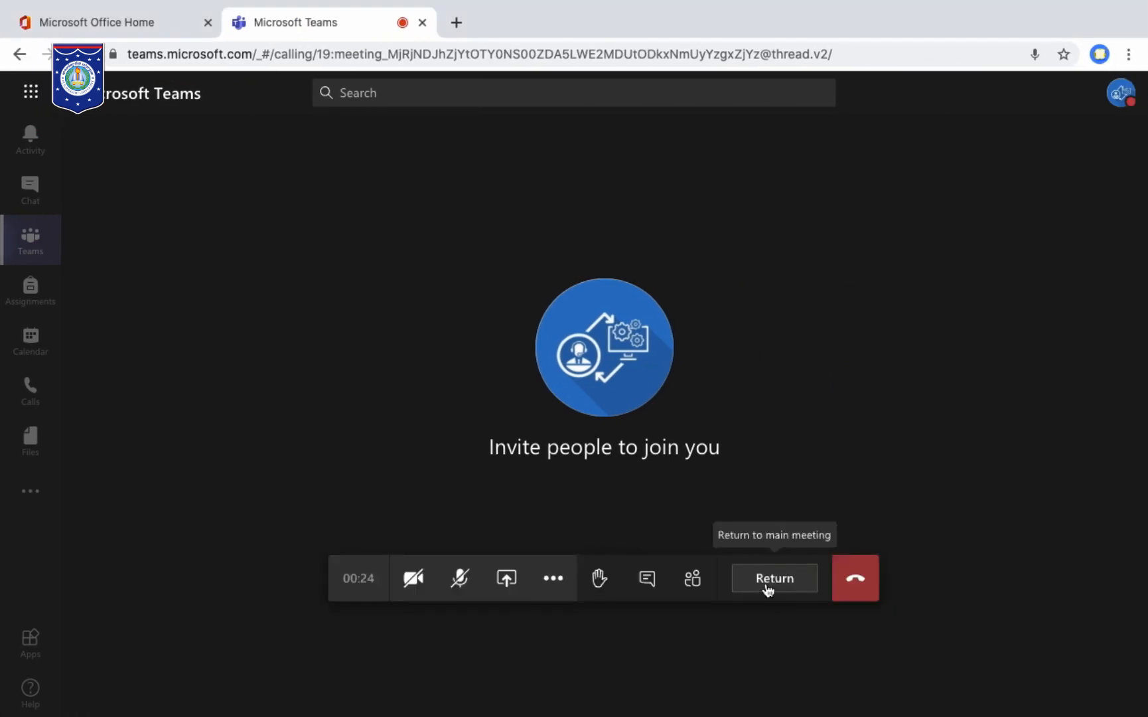
{"action": "left_click", "coordinate": [768, 587]}
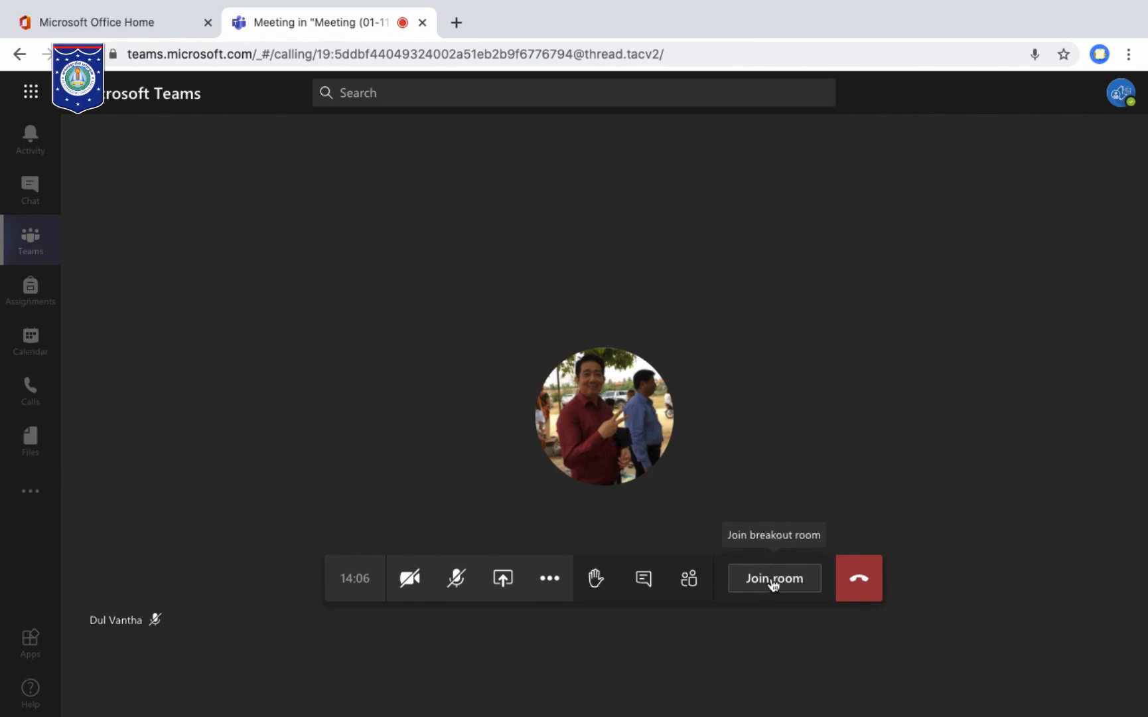
{"action": "left_click", "coordinate": [771, 583]}
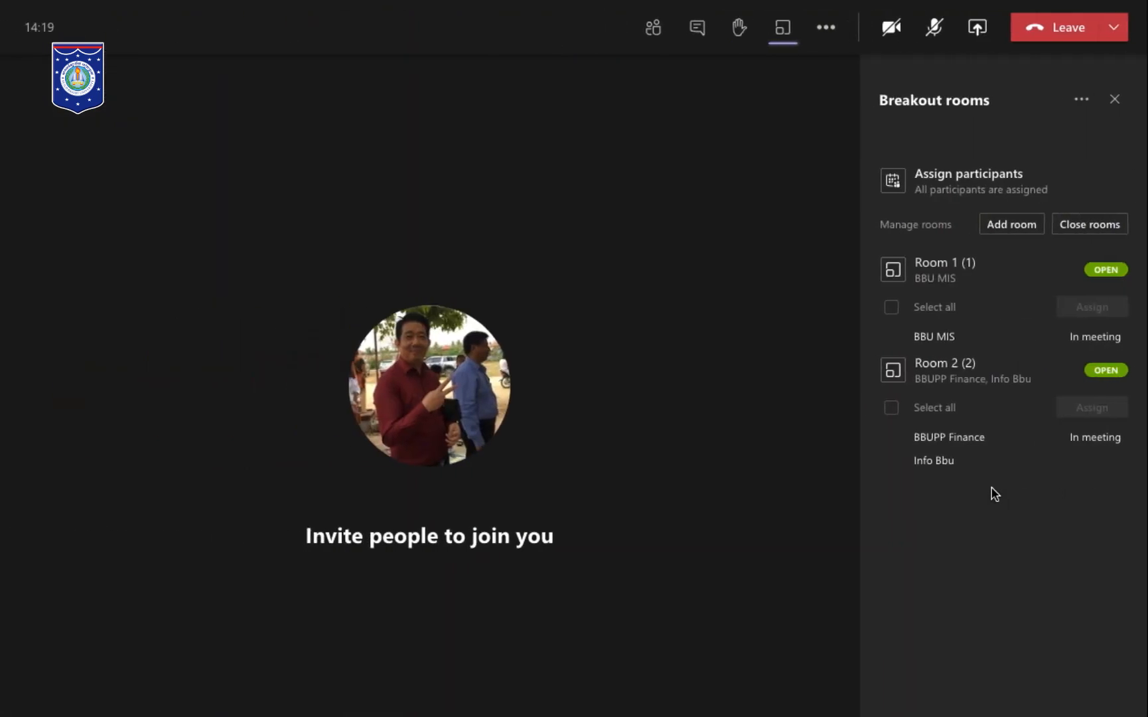
{"action": "mouse_move", "coordinate": [1095, 284]}
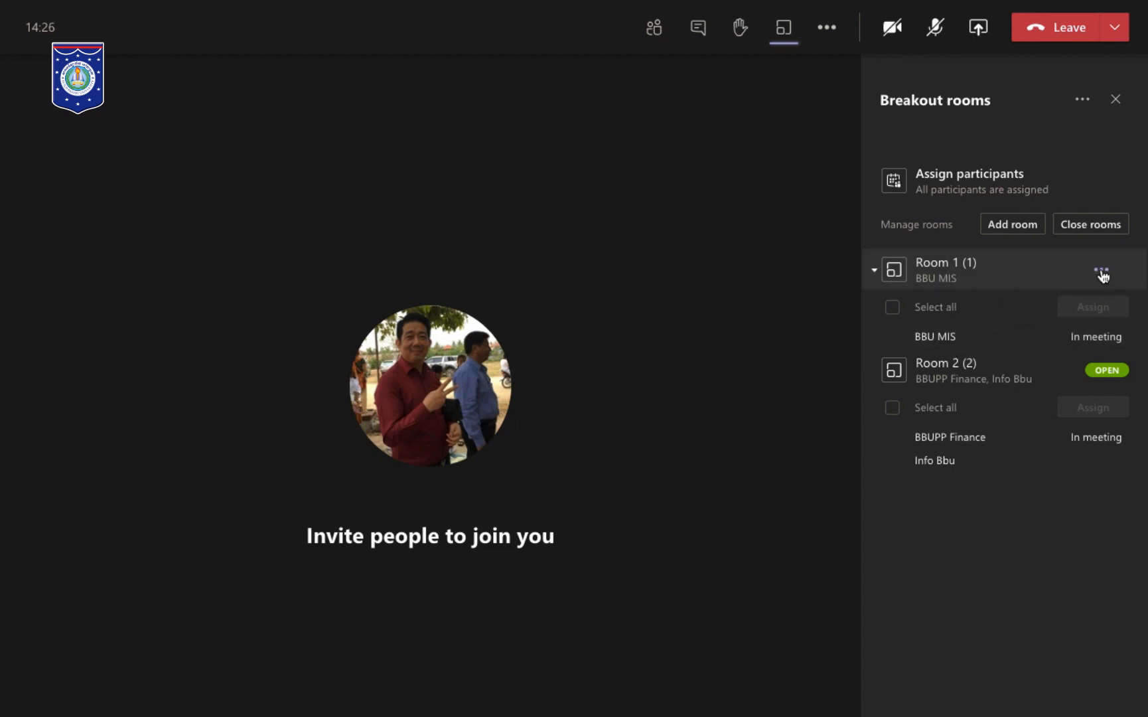
{"action": "left_click", "coordinate": [1101, 274]}
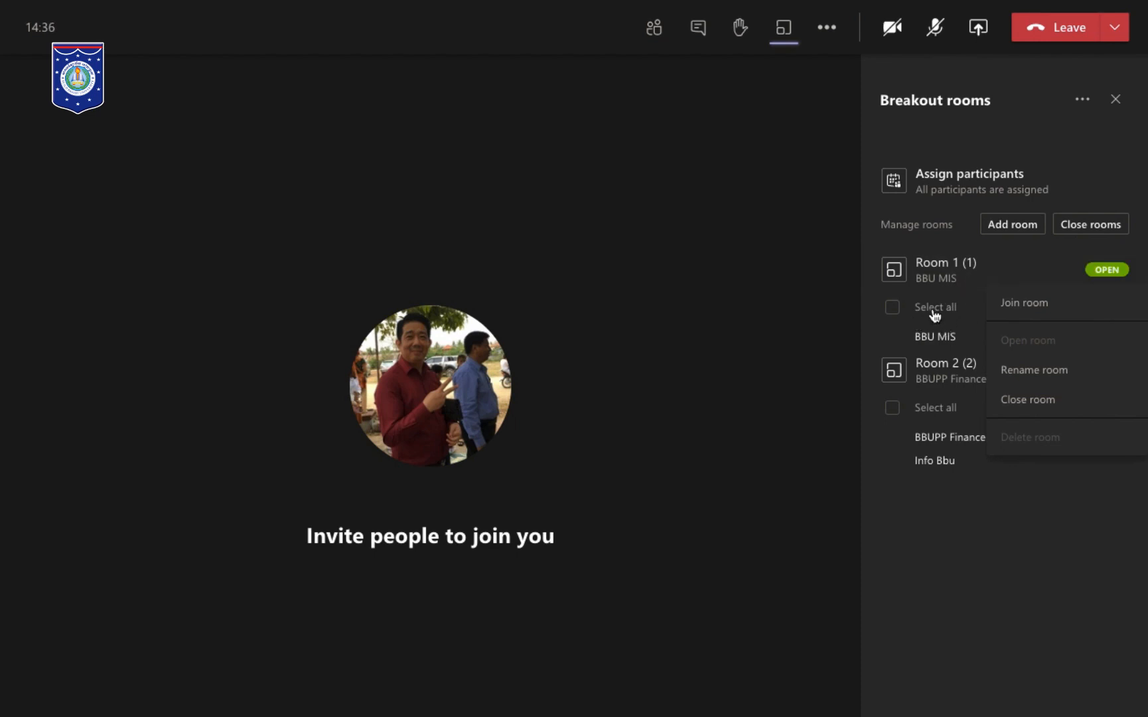
{"action": "left_click", "coordinate": [926, 515]}
{"action": "left_click", "coordinate": [1099, 373]}
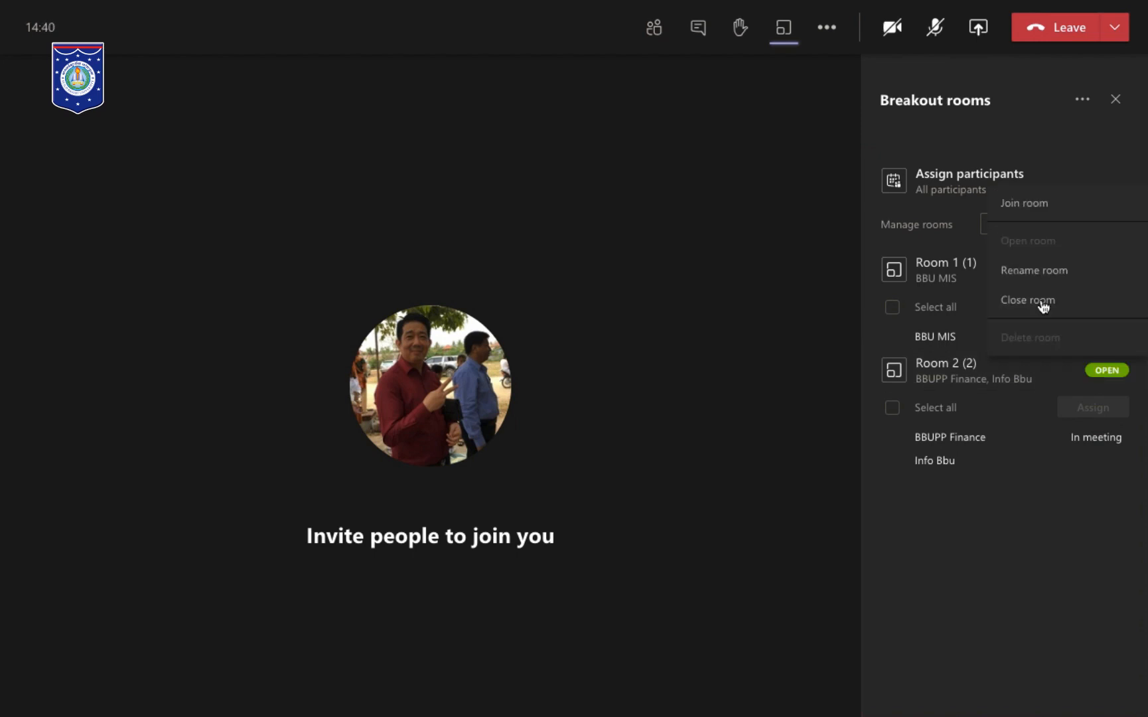
{"action": "left_click", "coordinate": [1017, 206]}
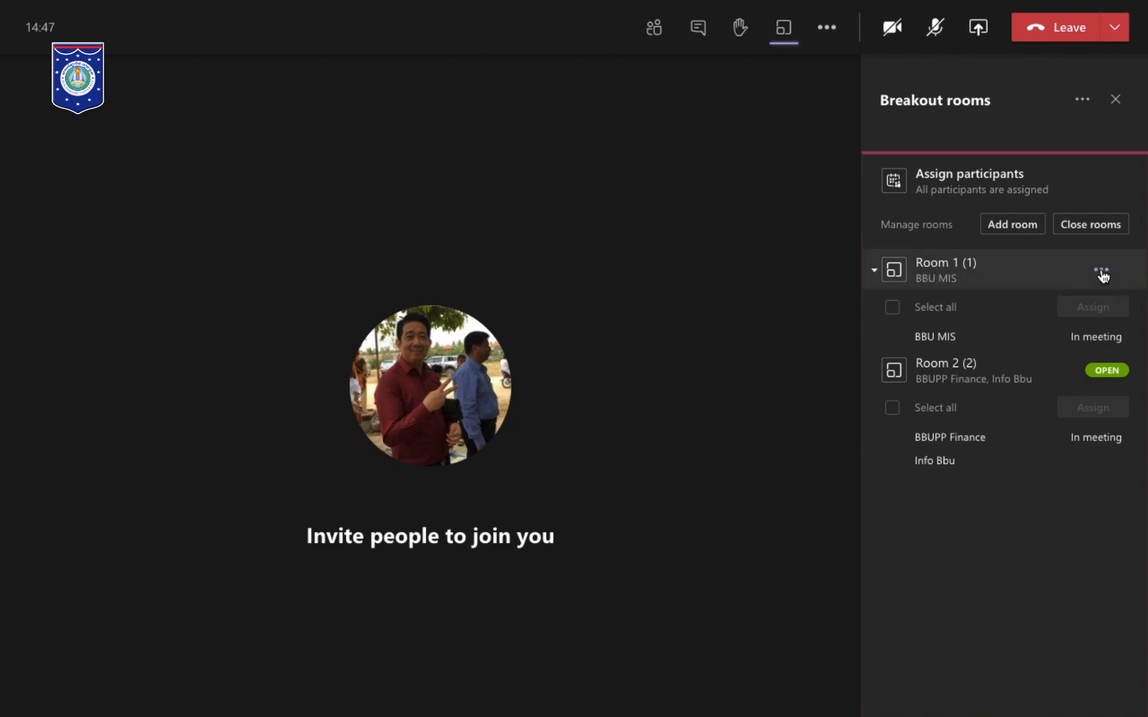
Rename the Room 1 breakout room as Group 1.
{"action": "left_click", "coordinate": [1101, 272]}
{"action": "left_click", "coordinate": [1101, 272]}
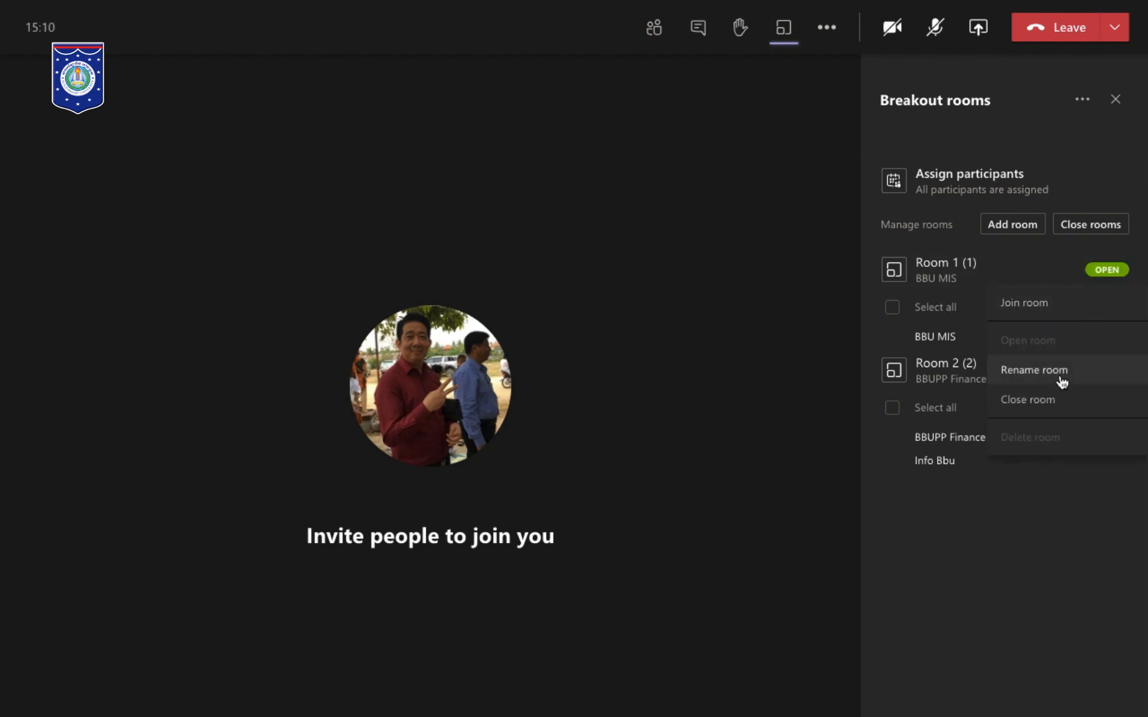
{"action": "left_click", "coordinate": [1062, 381]}
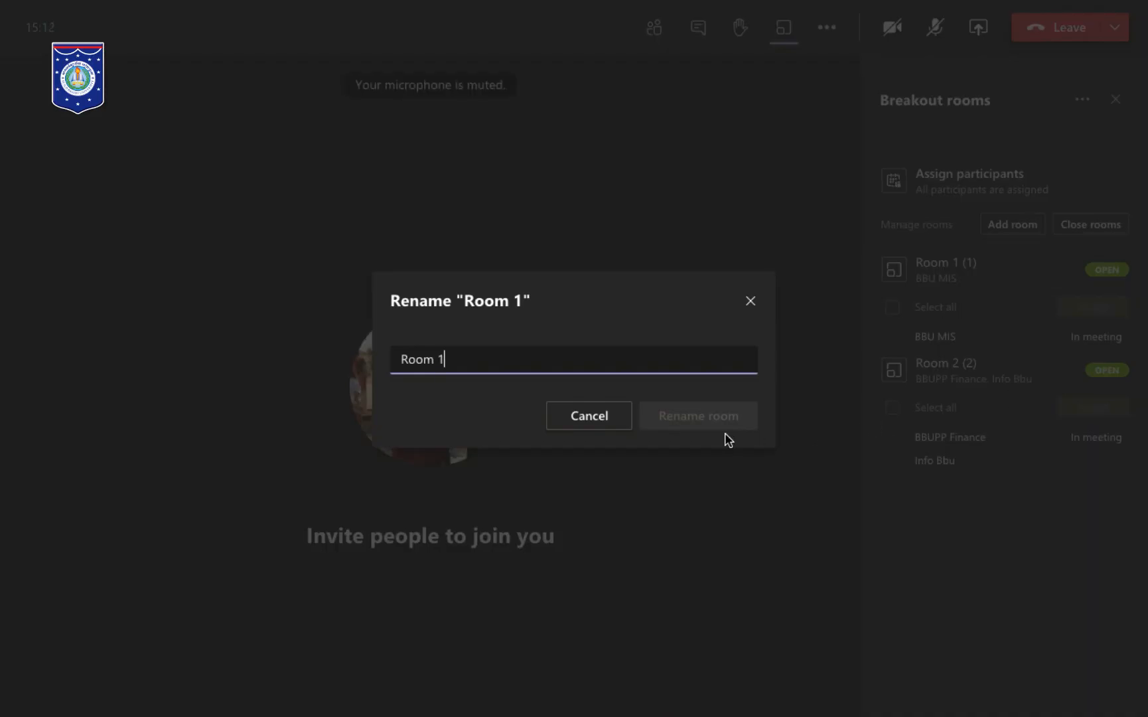
{"action": "key", "text": "BackSpace"}
{"action": "key", "text": "BackSpace"}
{"action": "key", "text": "BackSpace"}
{"action": "key", "text": "BackSpace"}
{"action": "key", "text": "BackSpace"}
{"action": "key", "text": "BackSpace"}
{"action": "type", "text": "G"}
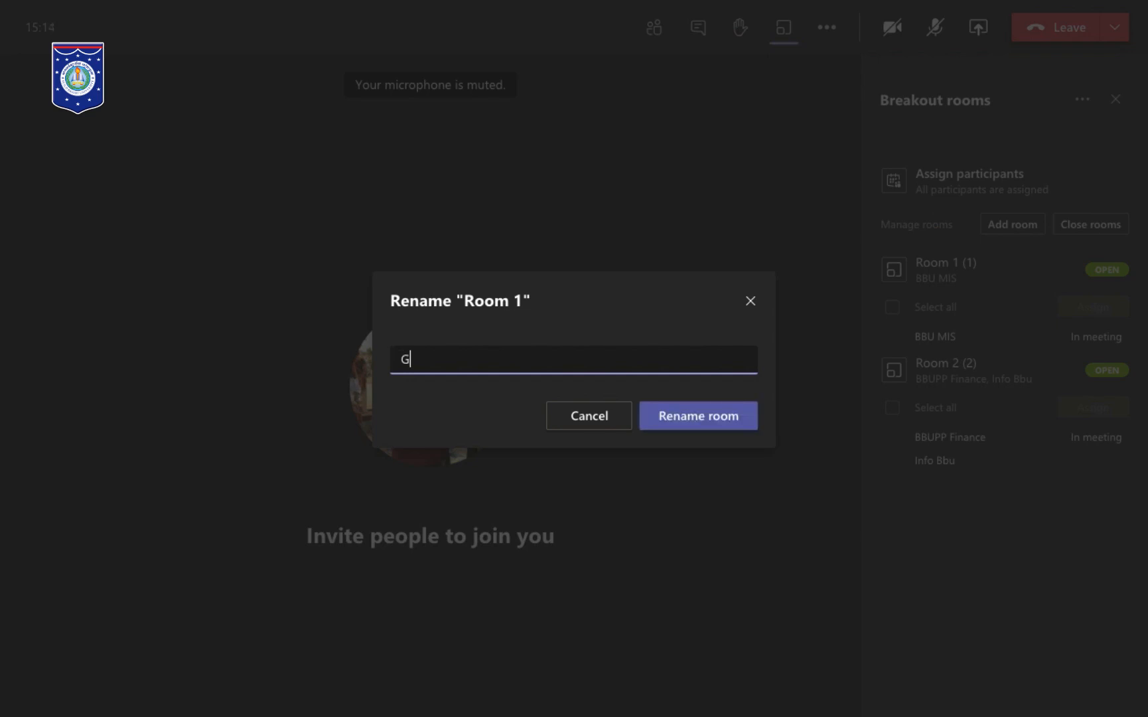
{"action": "type", "text": "roup 1"}
{"action": "left_click", "coordinate": [713, 427]}
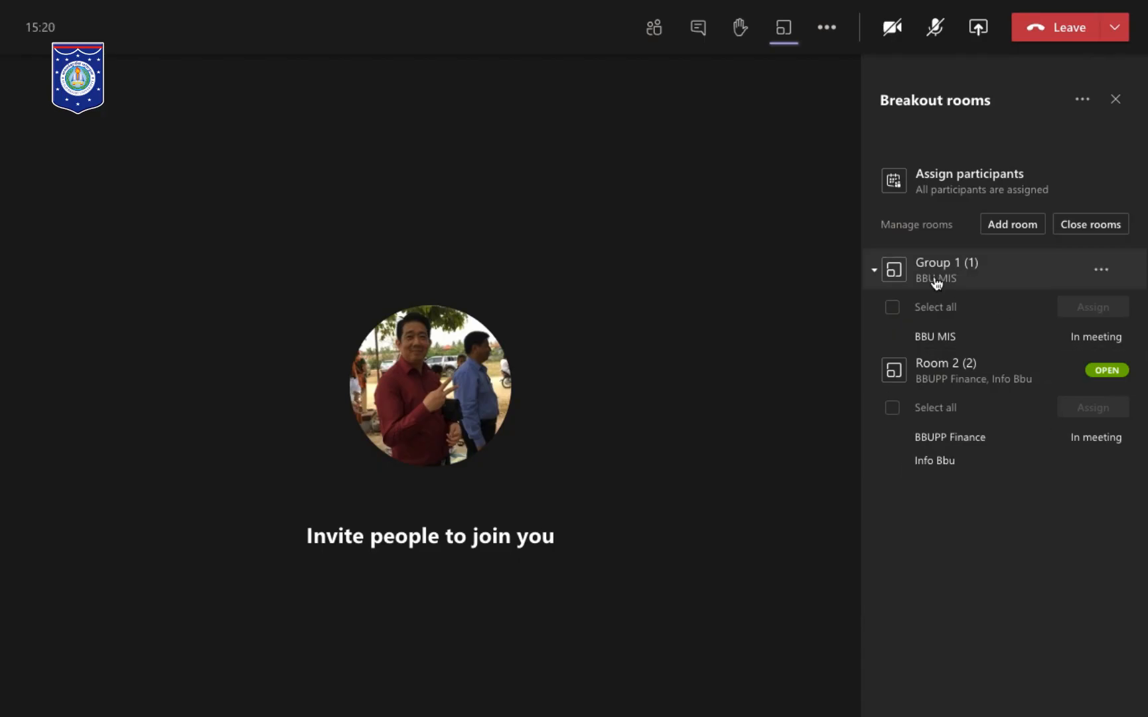
Rename the Room 2 breakout room as Group 2.
{"action": "left_click", "coordinate": [1102, 370]}
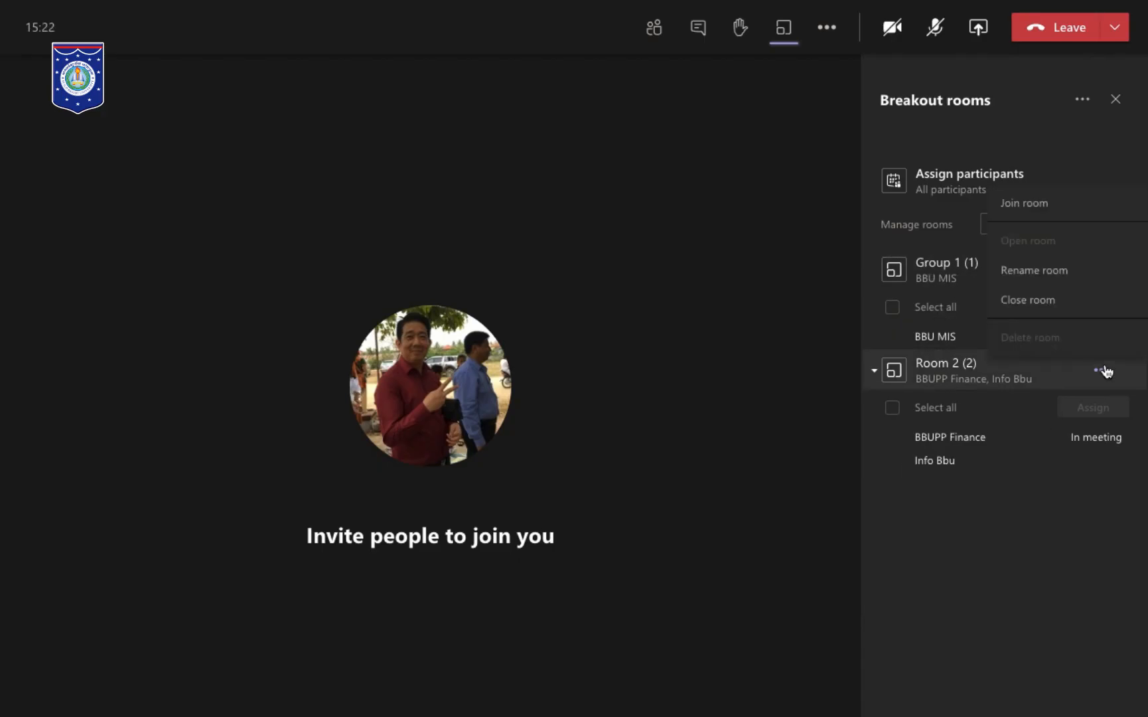
{"action": "left_click", "coordinate": [1038, 273]}
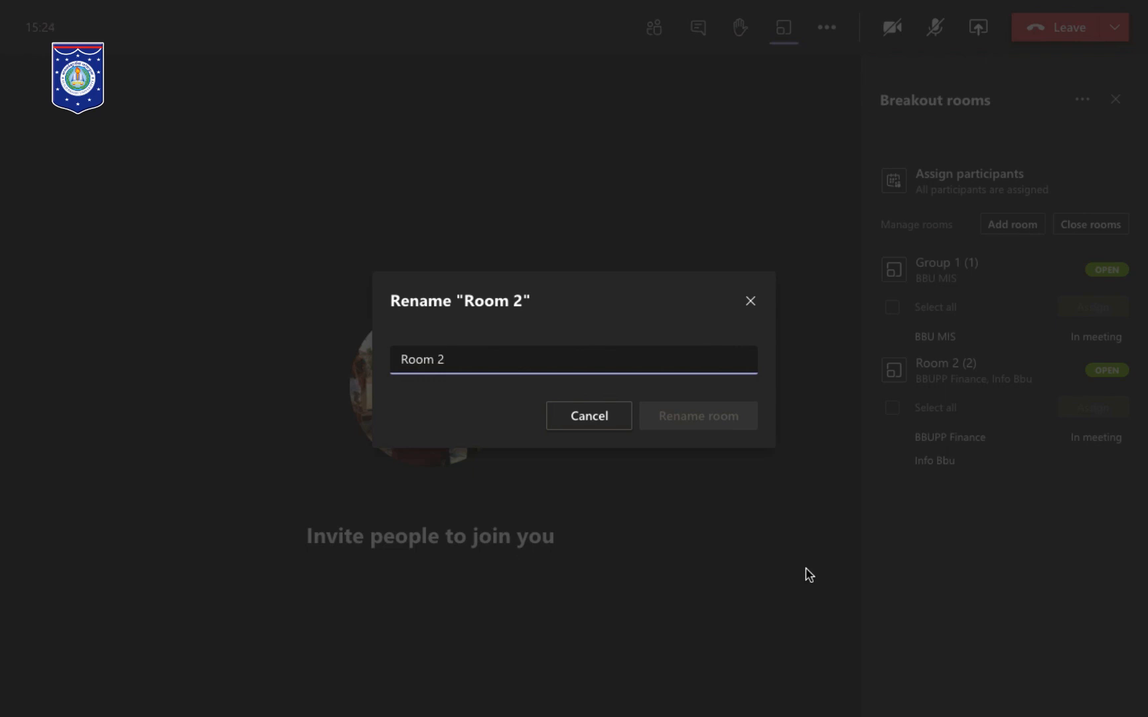
{"action": "key", "text": "BackSpace"}
{"action": "key", "text": "BackSpace"}
{"action": "key", "text": "BackSpace"}
{"action": "key", "text": "BackSpace"}
{"action": "key", "text": "BackSpace"}
{"action": "type", "text": "G"}
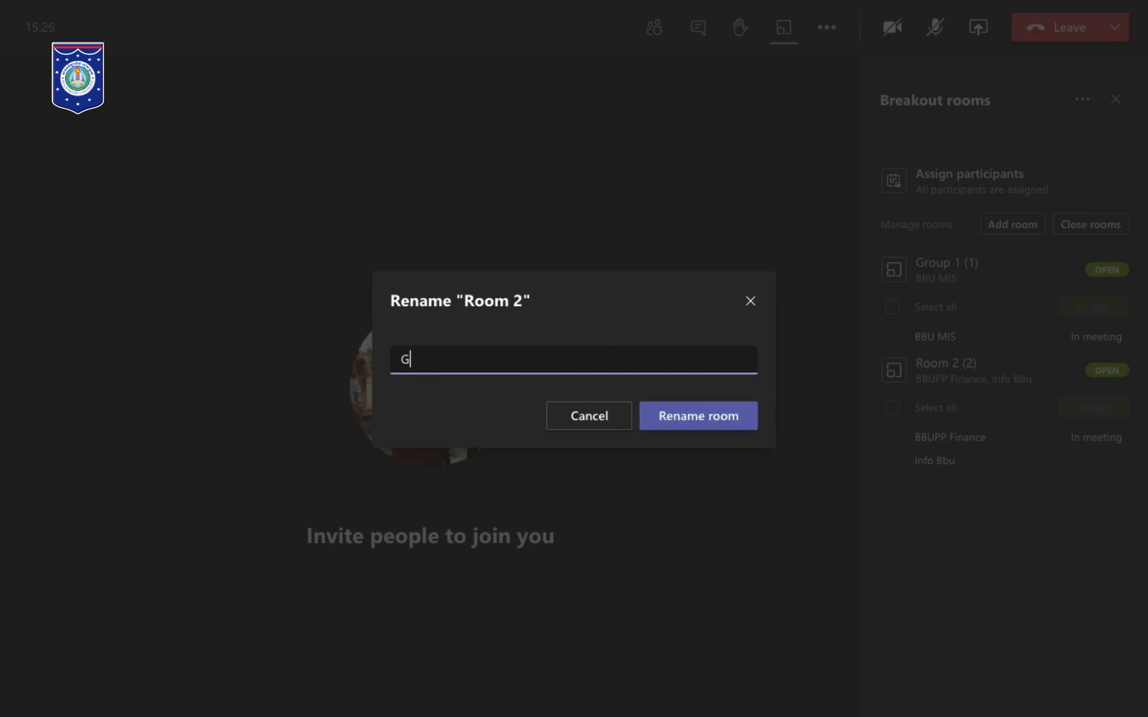
{"action": "type", "text": "roup"}
{"action": "key", "text": "Return"}
{"action": "type", "text": "2"}
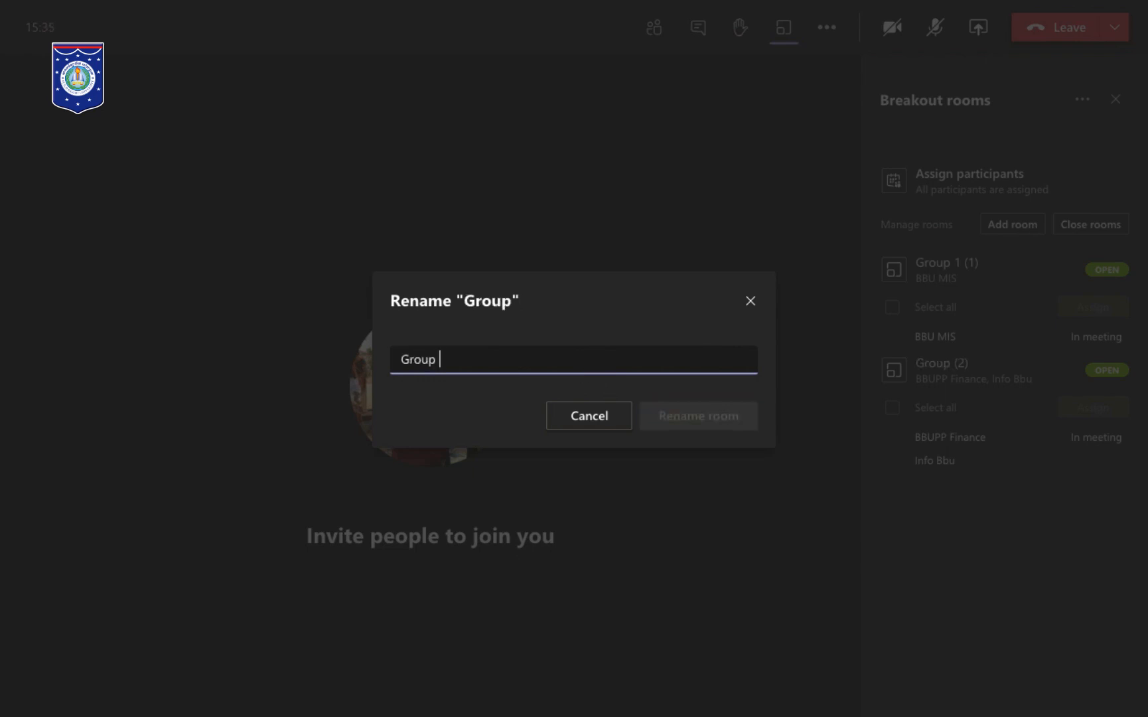
{"action": "left_click", "coordinate": [670, 415]}
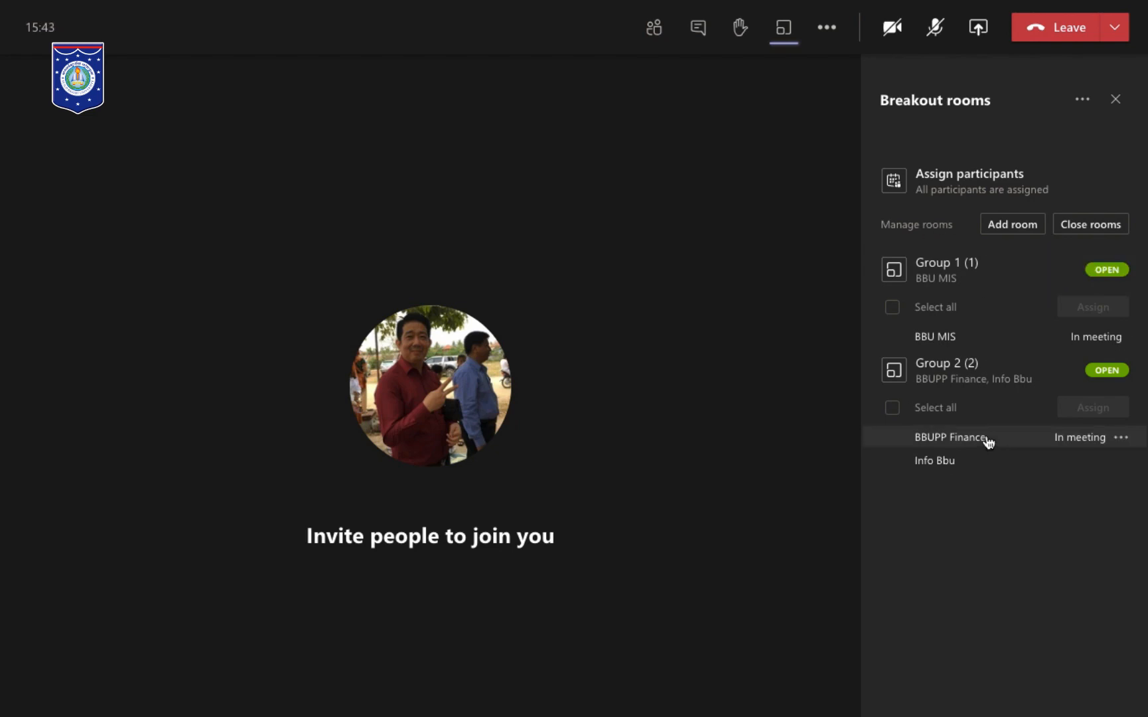
Check the participants' breakout room windows against the organizer's room list.
{"action": "key", "text": "ctrl+Right"}
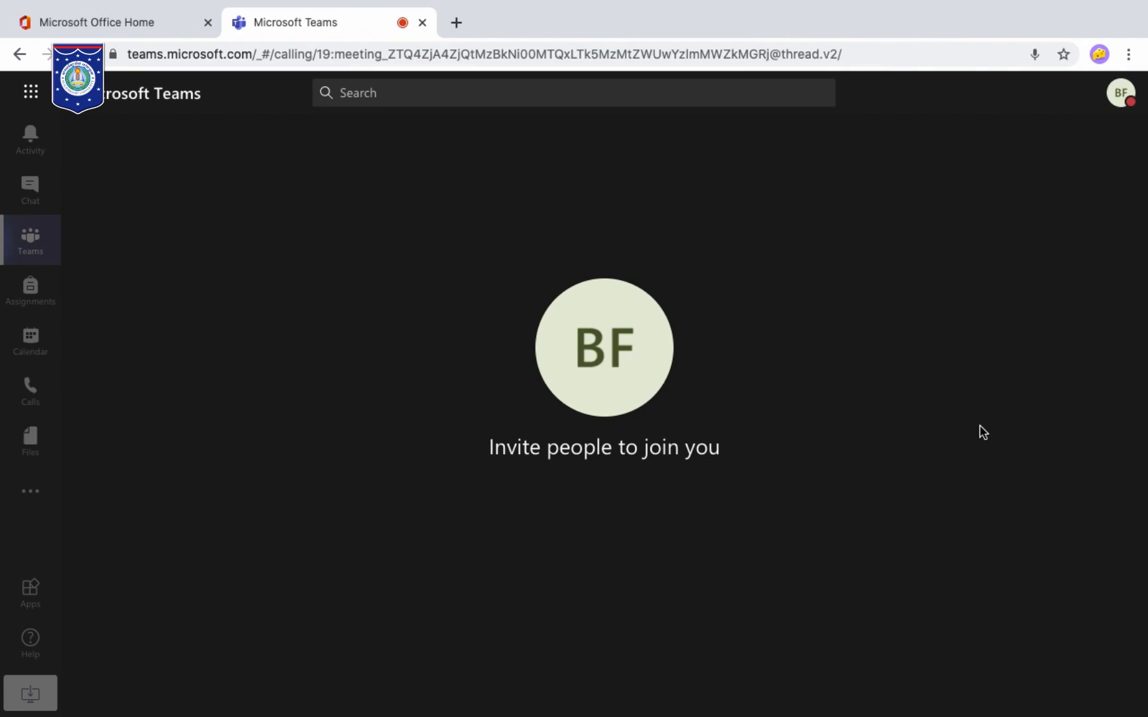
{"action": "key", "text": "ctrl+Left"}
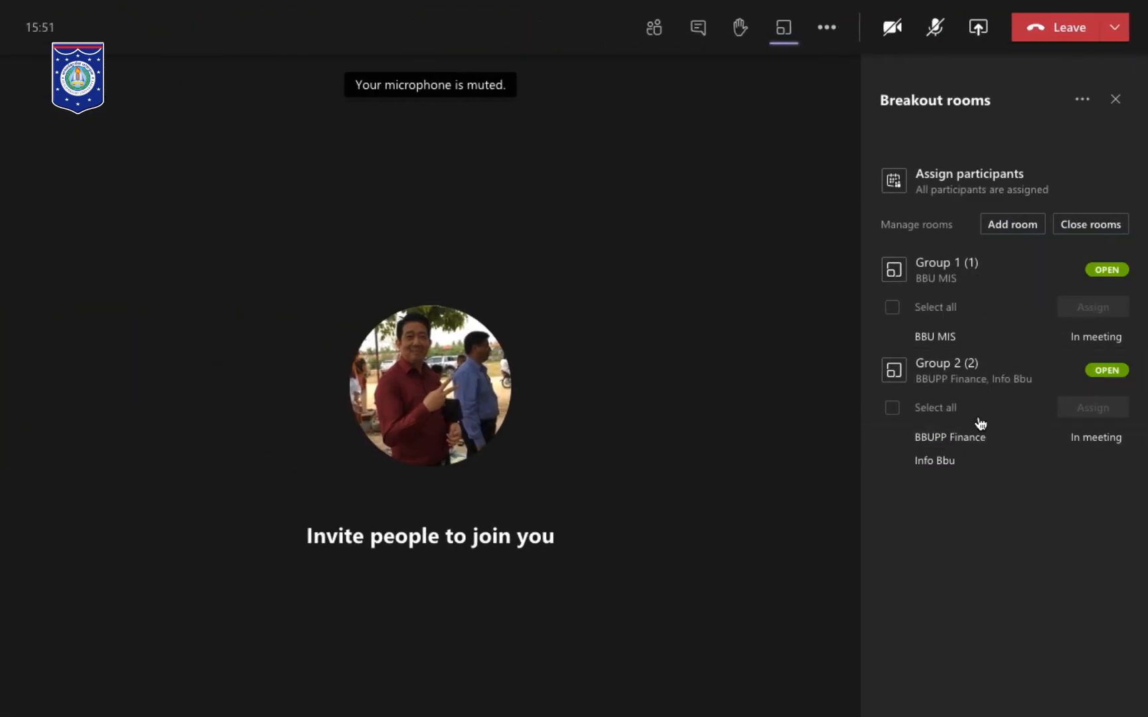
{"action": "key", "text": "ctrl+Right"}
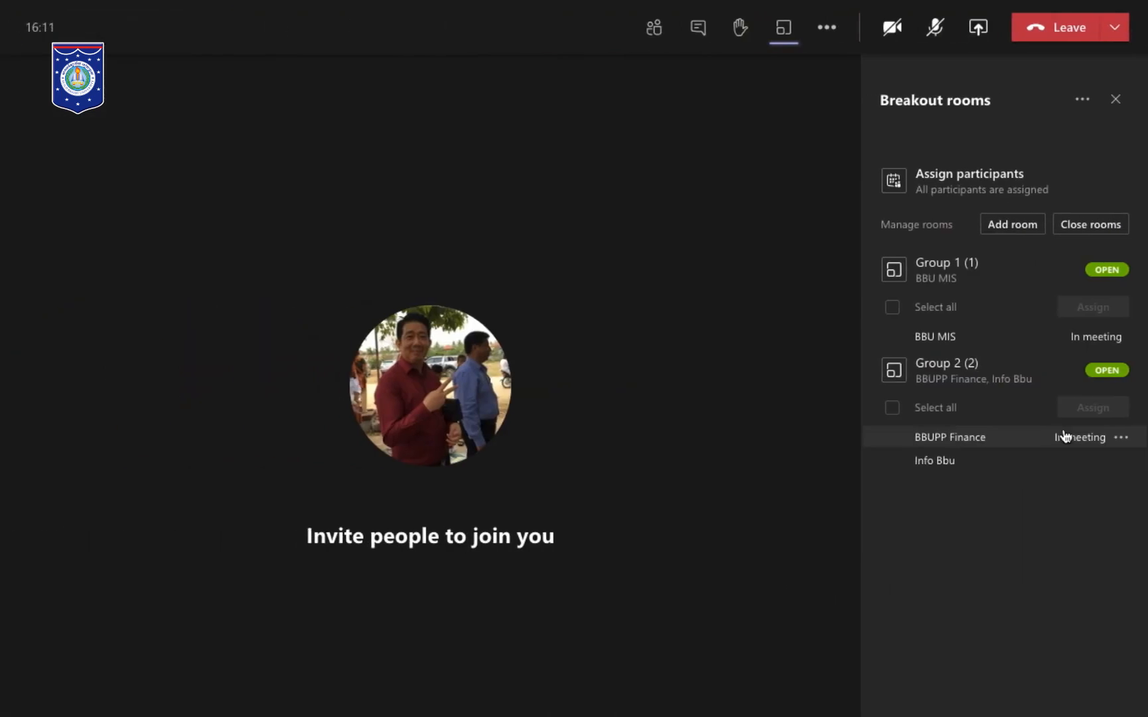
As the organizer, join the Group 1 breakout room and switch to the Group 2 breakout room.
{"action": "left_click", "coordinate": [1101, 271]}
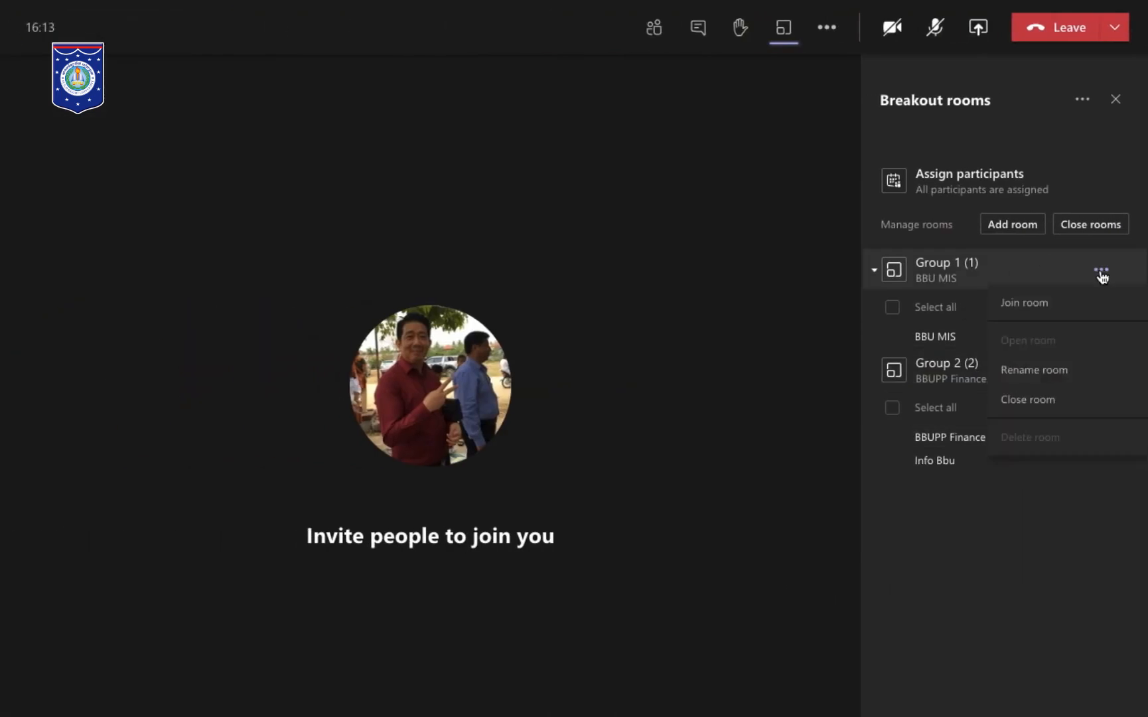
{"action": "left_click", "coordinate": [1041, 305]}
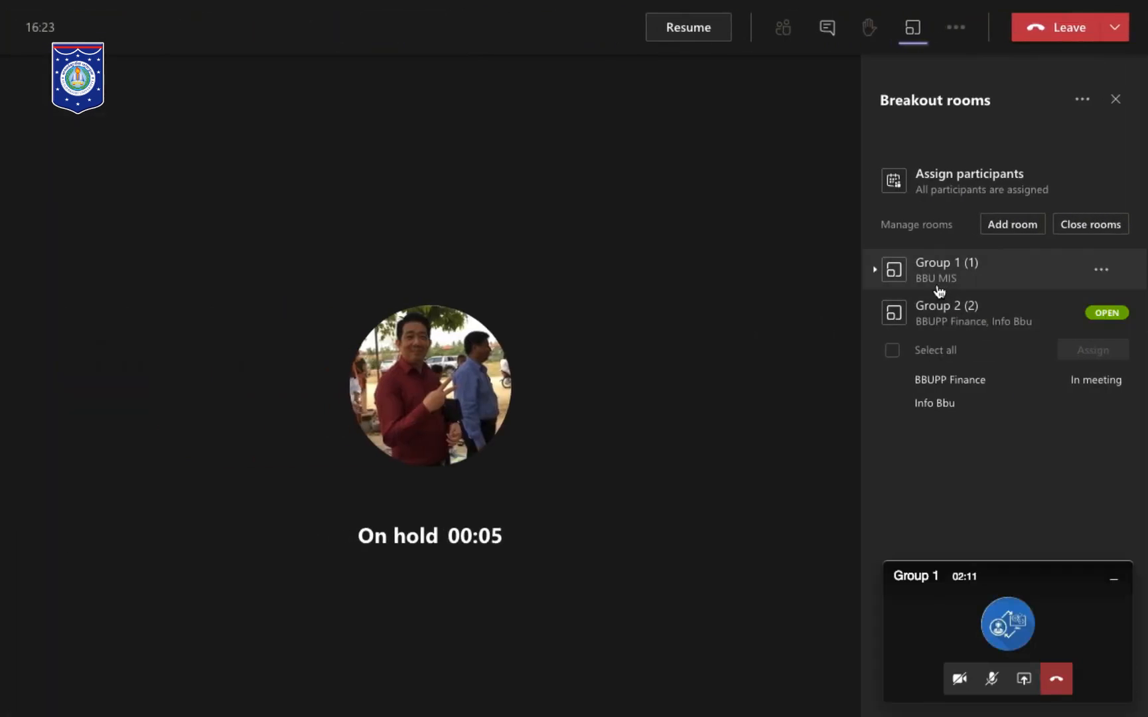
{"action": "left_click", "coordinate": [1103, 315]}
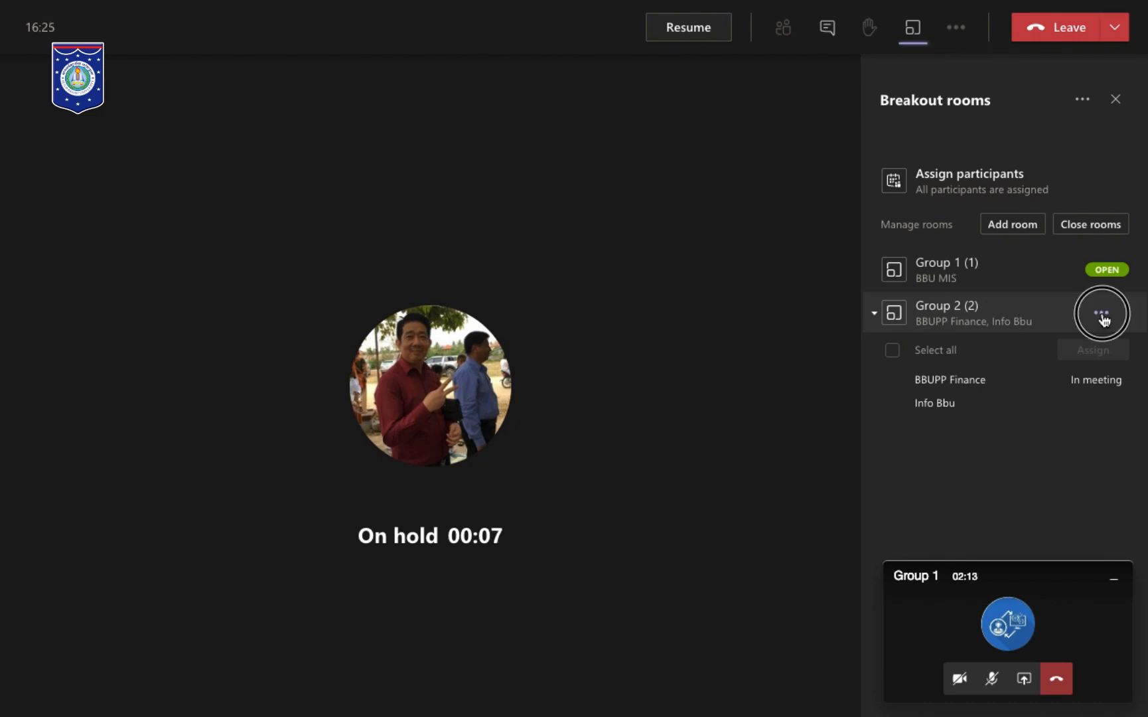
{"action": "left_click", "coordinate": [1043, 355]}
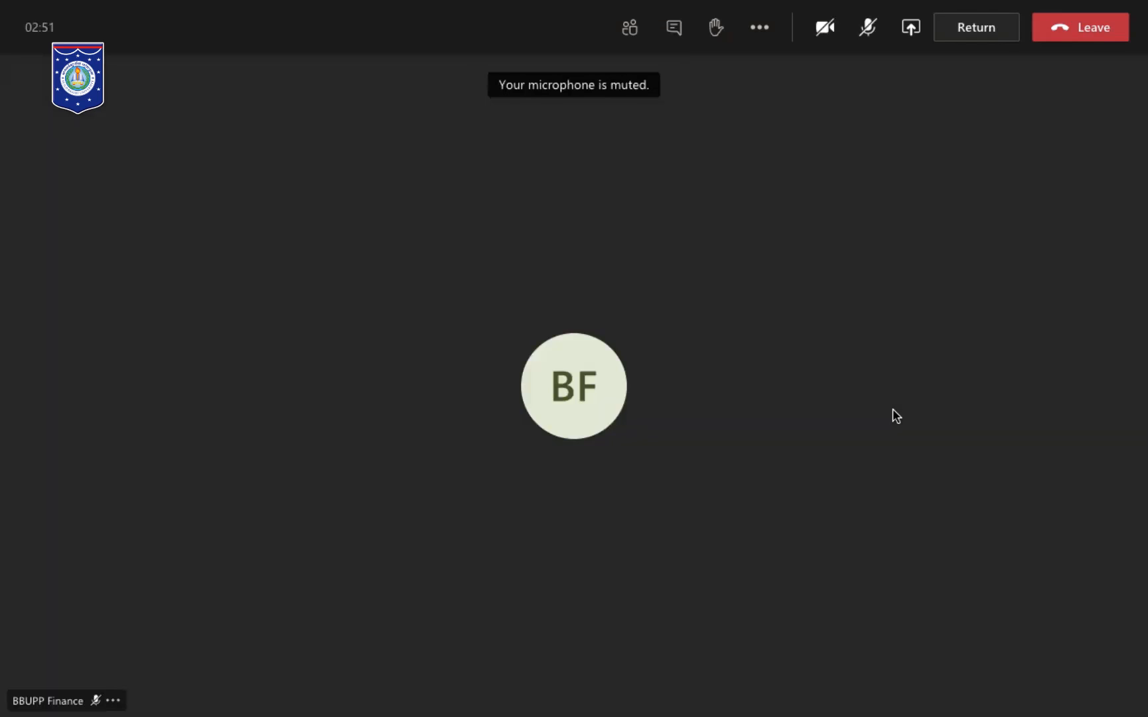
Return to the main meeting and expand the participant lists of the Group 2 and Group 1 breakout rooms.
{"action": "key", "text": "ctrl+Left"}
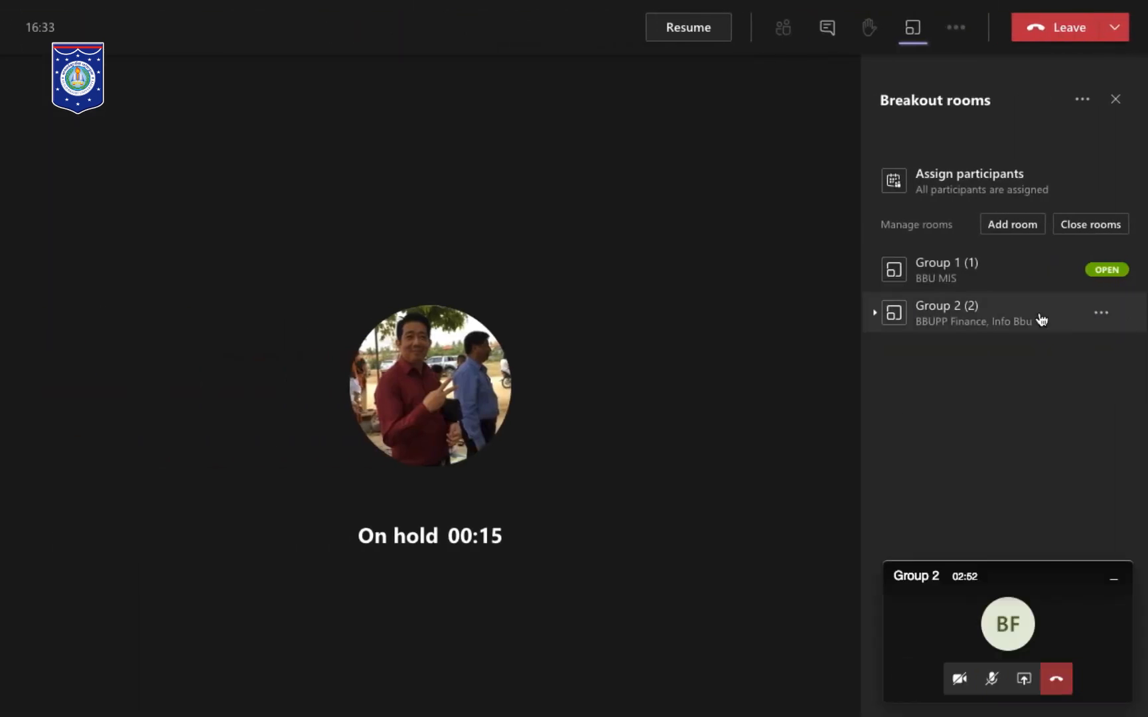
{"action": "left_click", "coordinate": [878, 317]}
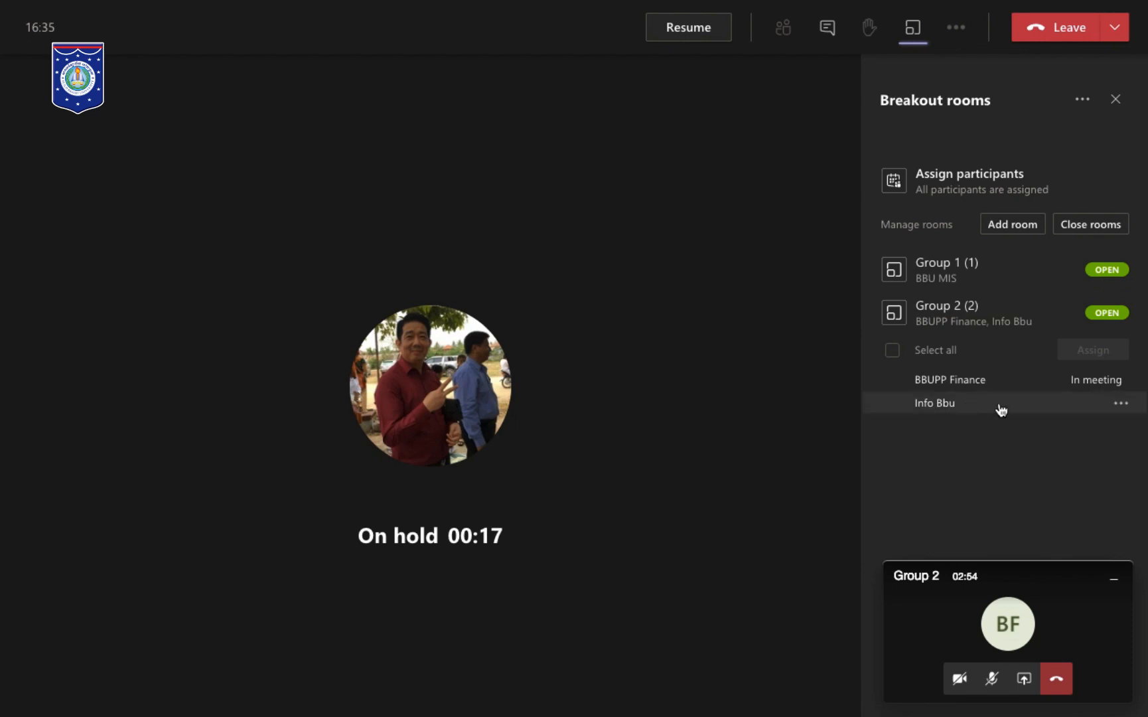
{"action": "left_click", "coordinate": [876, 278]}
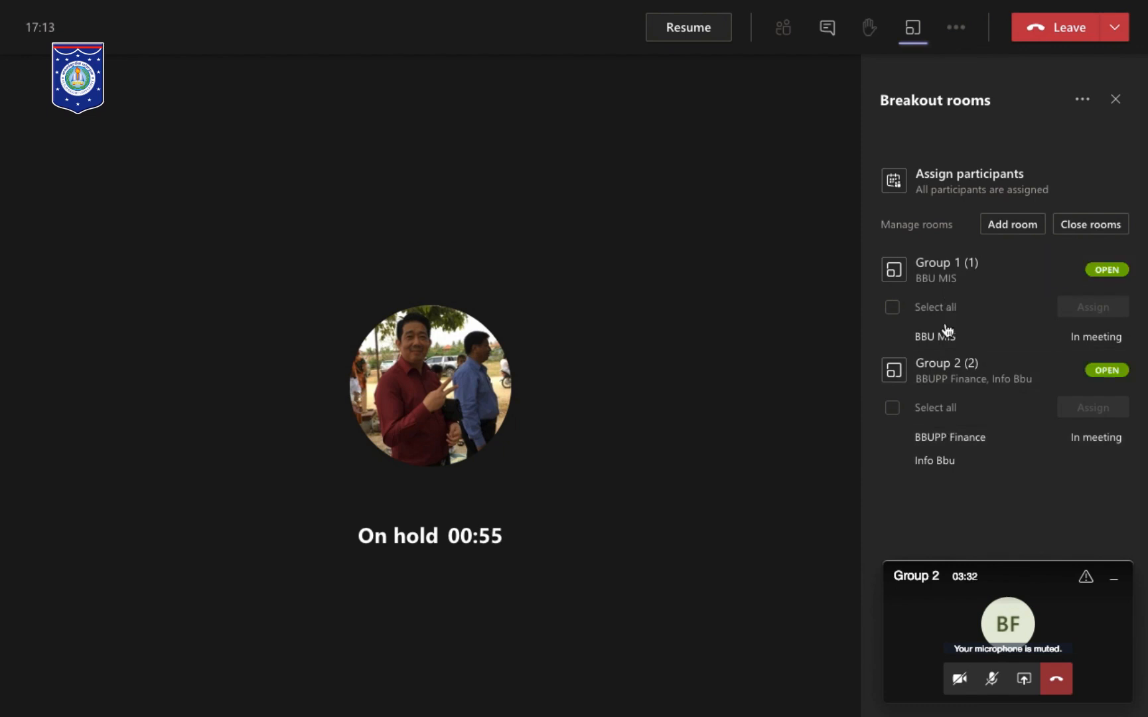
Add a third breakout room and rename it as Group 3.
{"action": "left_click", "coordinate": [1011, 230]}
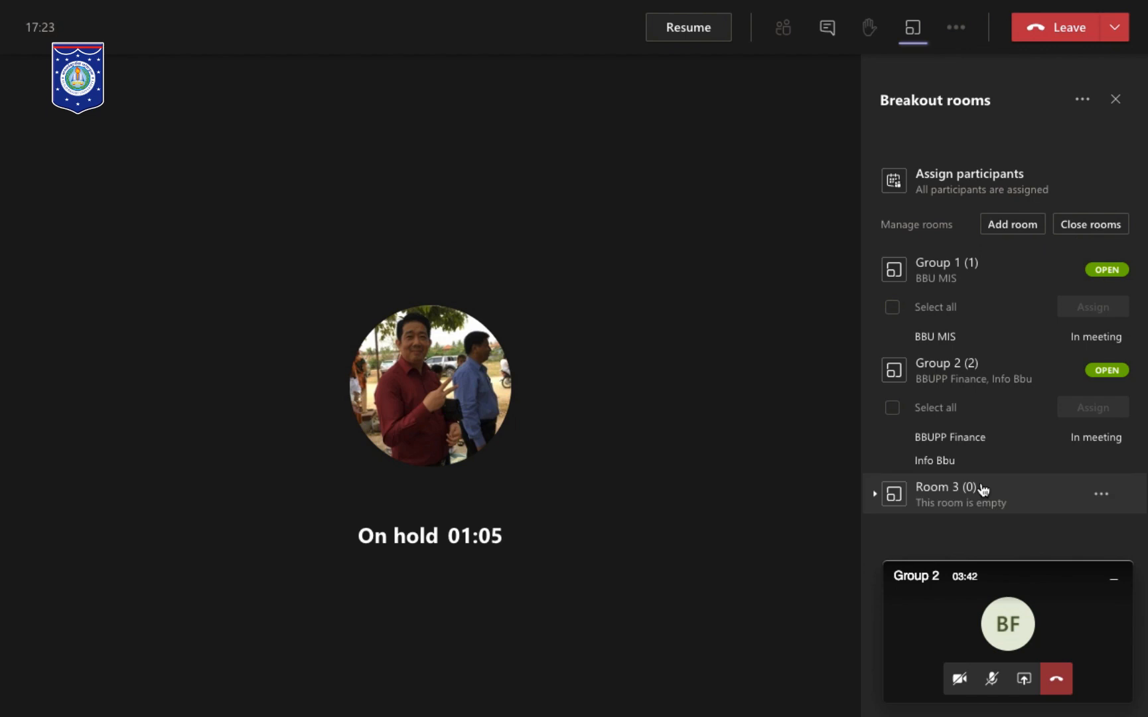
{"action": "left_click", "coordinate": [1100, 498]}
{"action": "left_click", "coordinate": [1045, 406]}
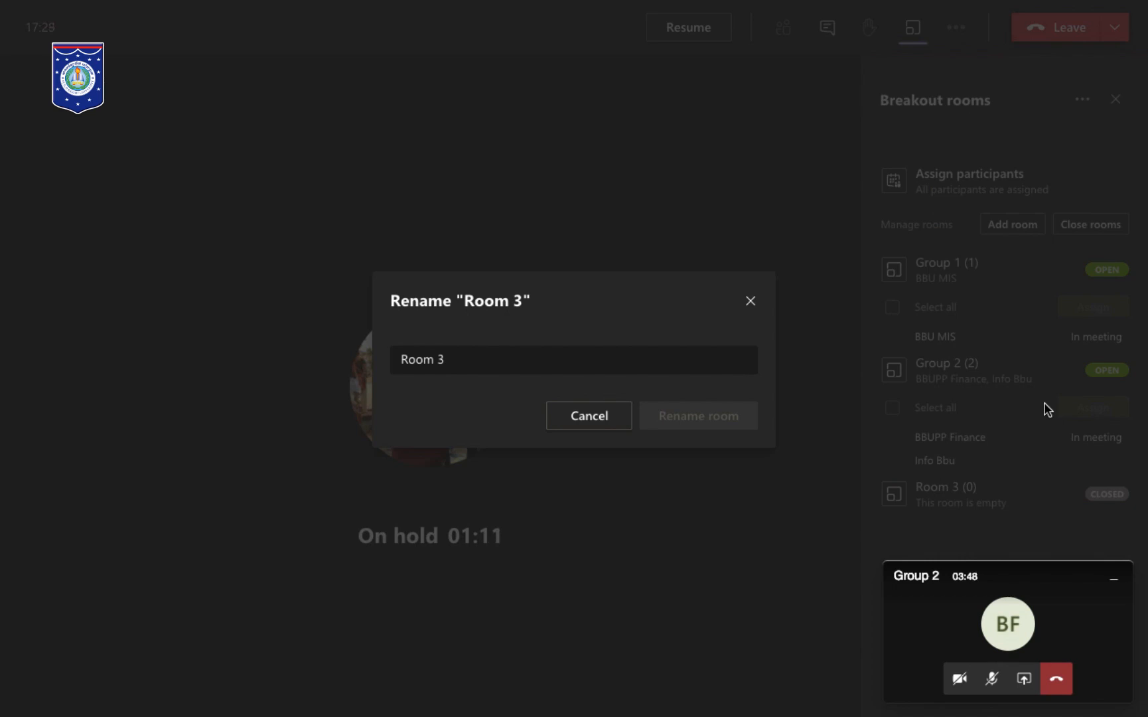
{"action": "left_click", "coordinate": [539, 368]}
{"action": "key", "text": "BackSpace"}
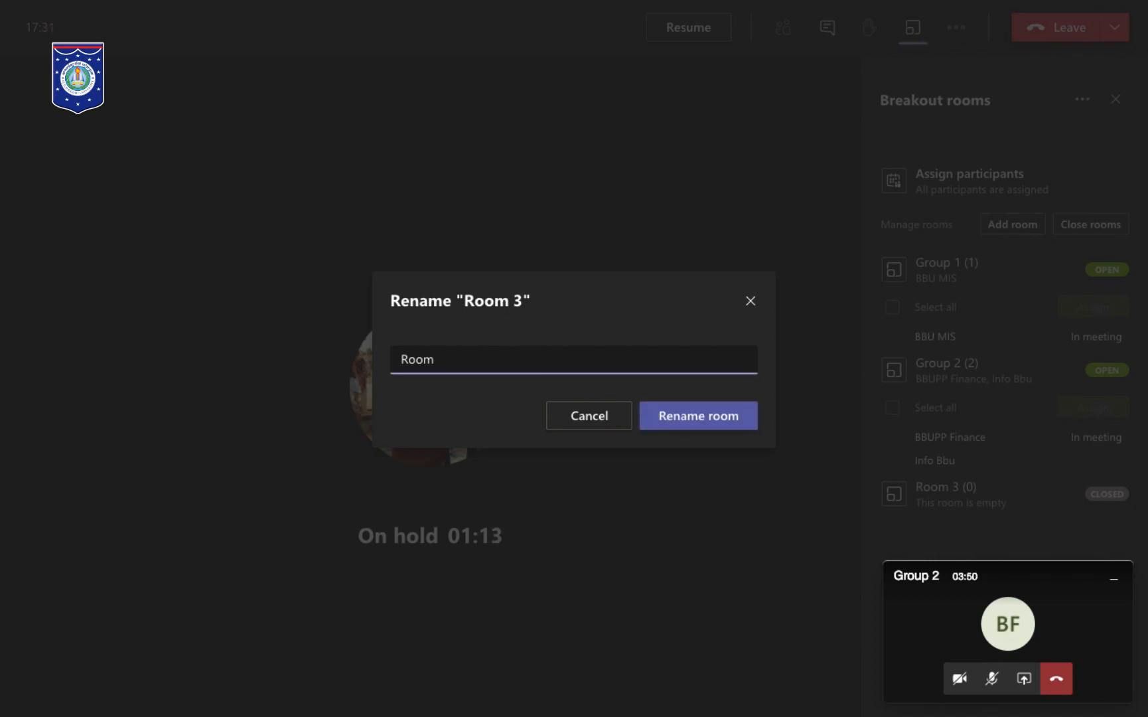
{"action": "key", "text": "BackSpace"}
{"action": "key", "text": "BackSpace"}
{"action": "key", "text": "BackSpace"}
{"action": "type", "text": "Group 3"}
{"action": "left_click", "coordinate": [704, 418]}
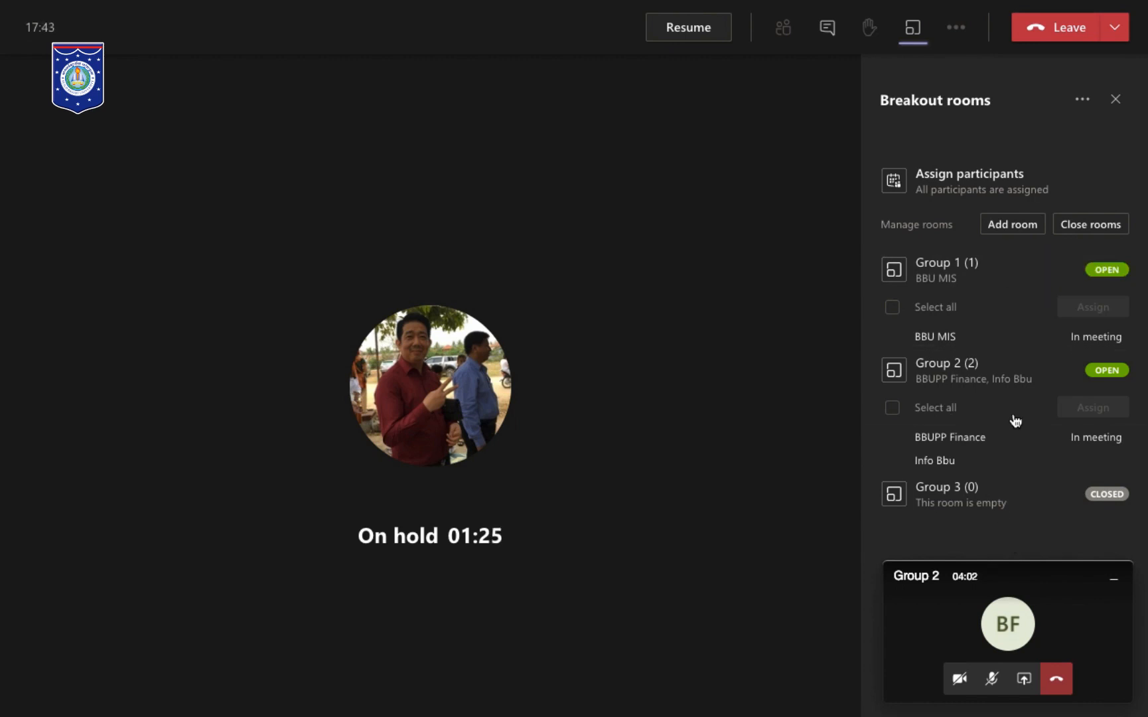
Delete the empty Group 3 breakout room and confirm its deletion.
{"action": "left_click", "coordinate": [1103, 497]}
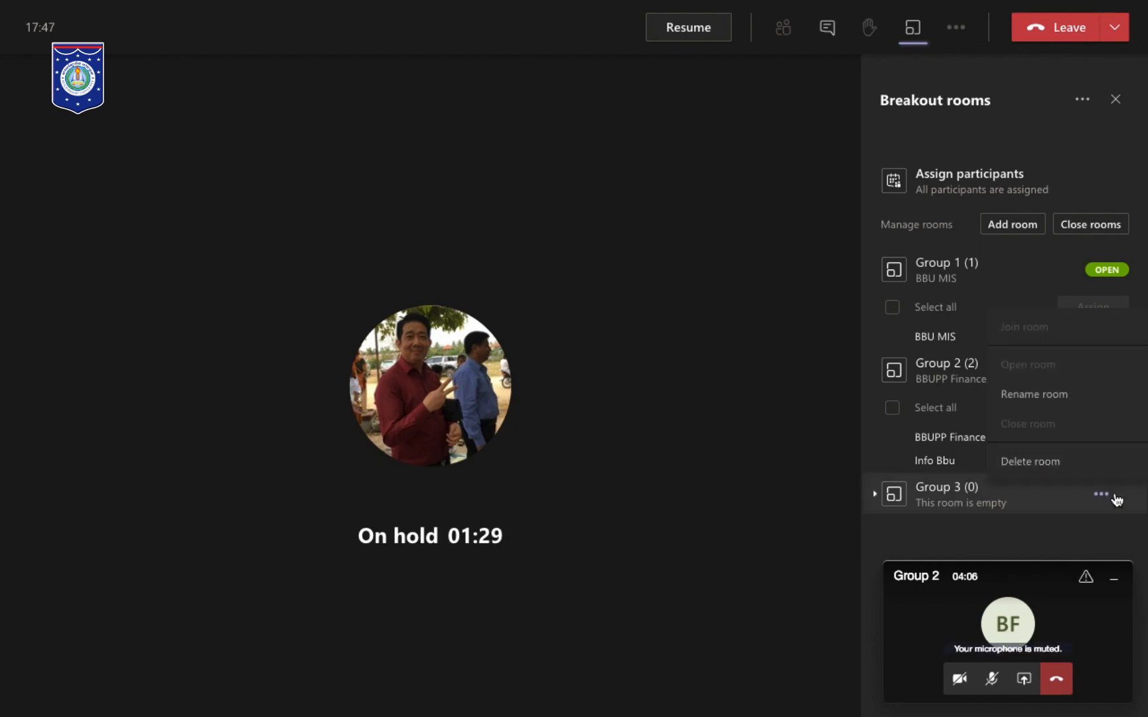
{"action": "left_click", "coordinate": [1034, 467]}
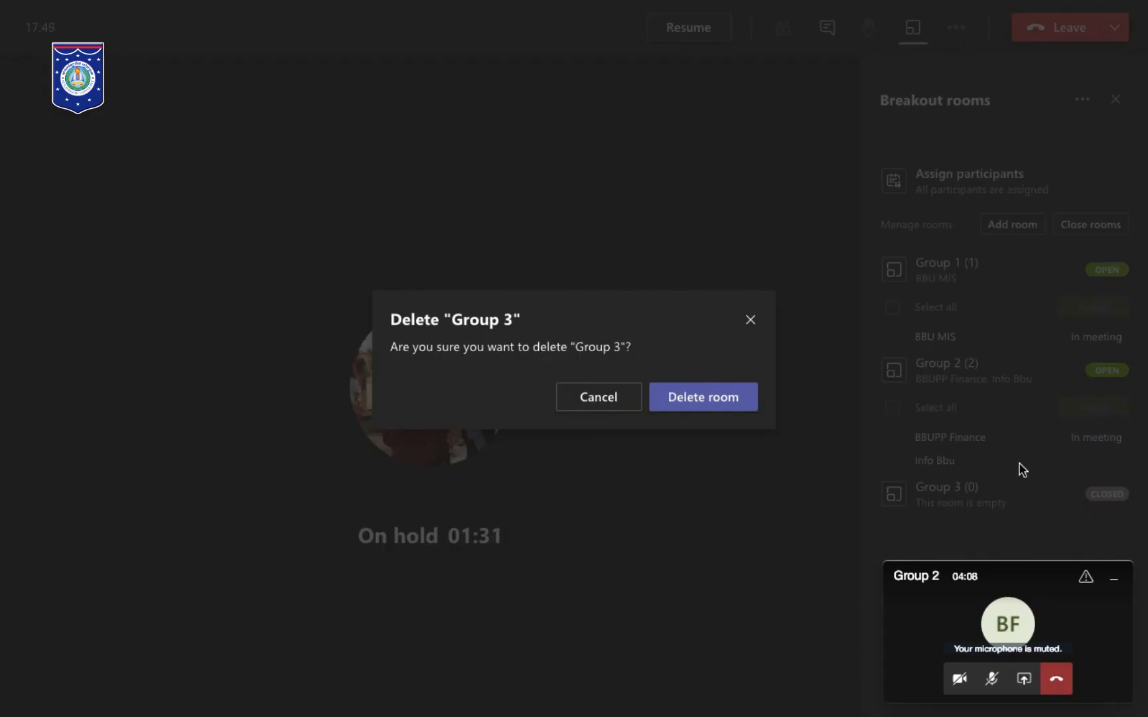
{"action": "left_click", "coordinate": [731, 401]}
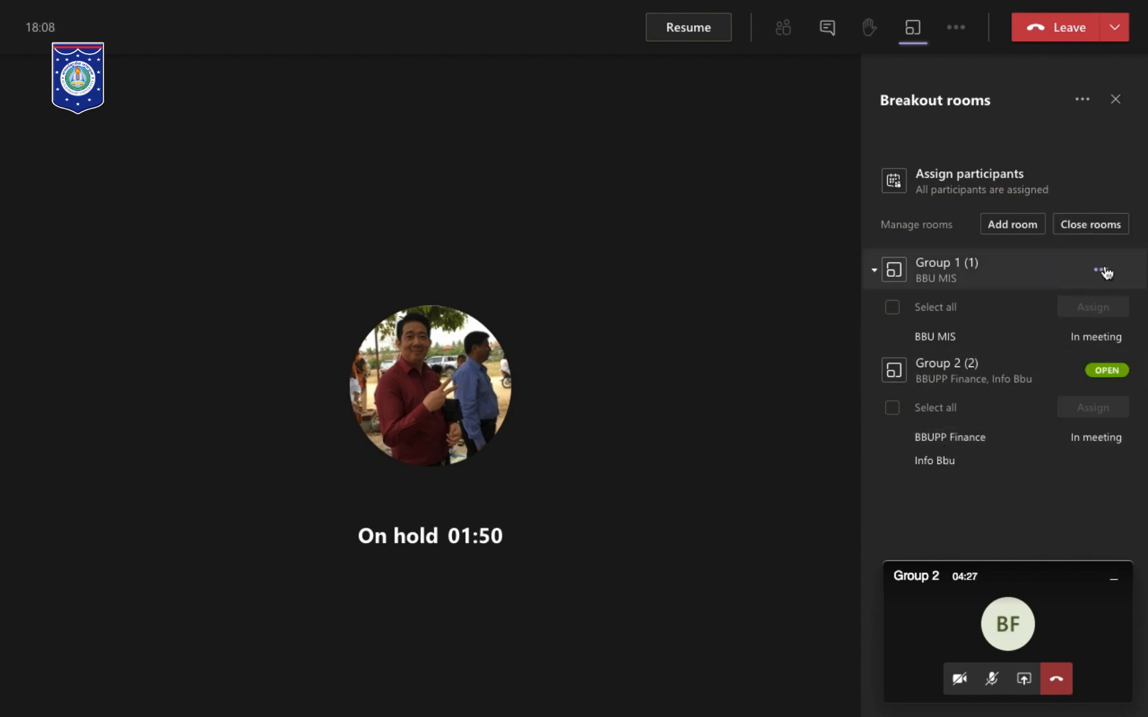
Close all open breakout rooms and delete the Group 2 room.
{"action": "left_click", "coordinate": [1084, 234]}
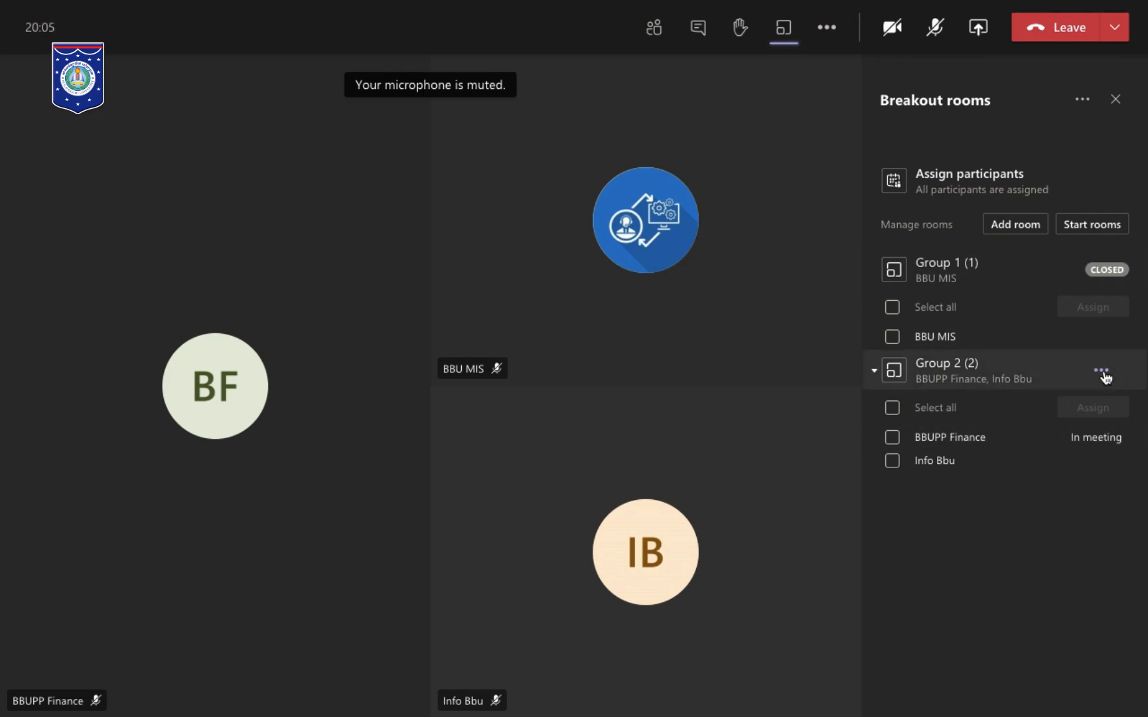
{"action": "left_click", "coordinate": [1101, 373]}
{"action": "left_click", "coordinate": [1052, 340]}
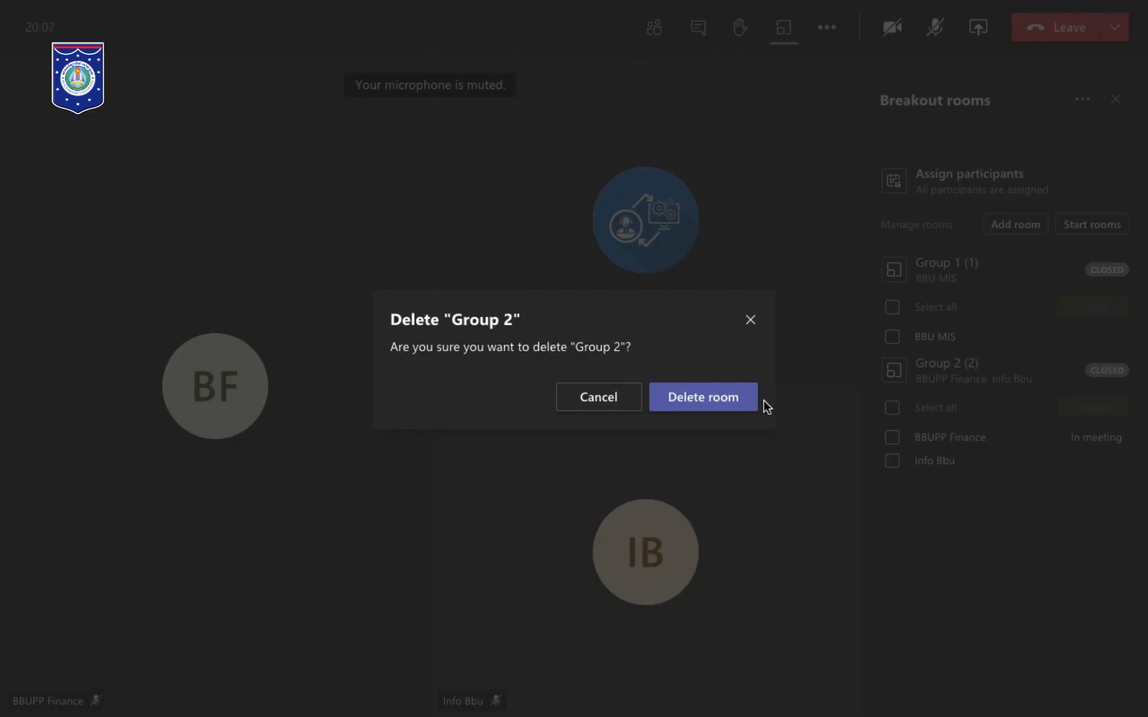
{"action": "left_click", "coordinate": [717, 401]}
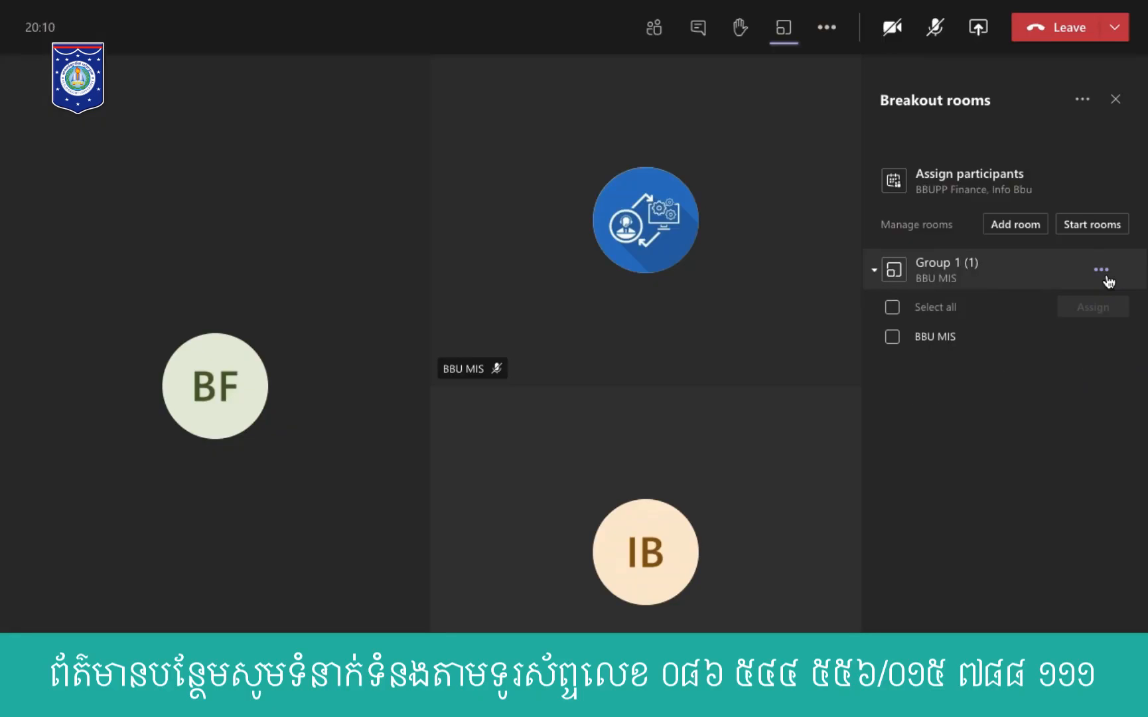
Delete the remaining Group 1 breakout room and dismiss the breakout room management view.
{"action": "left_click", "coordinate": [1101, 271]}
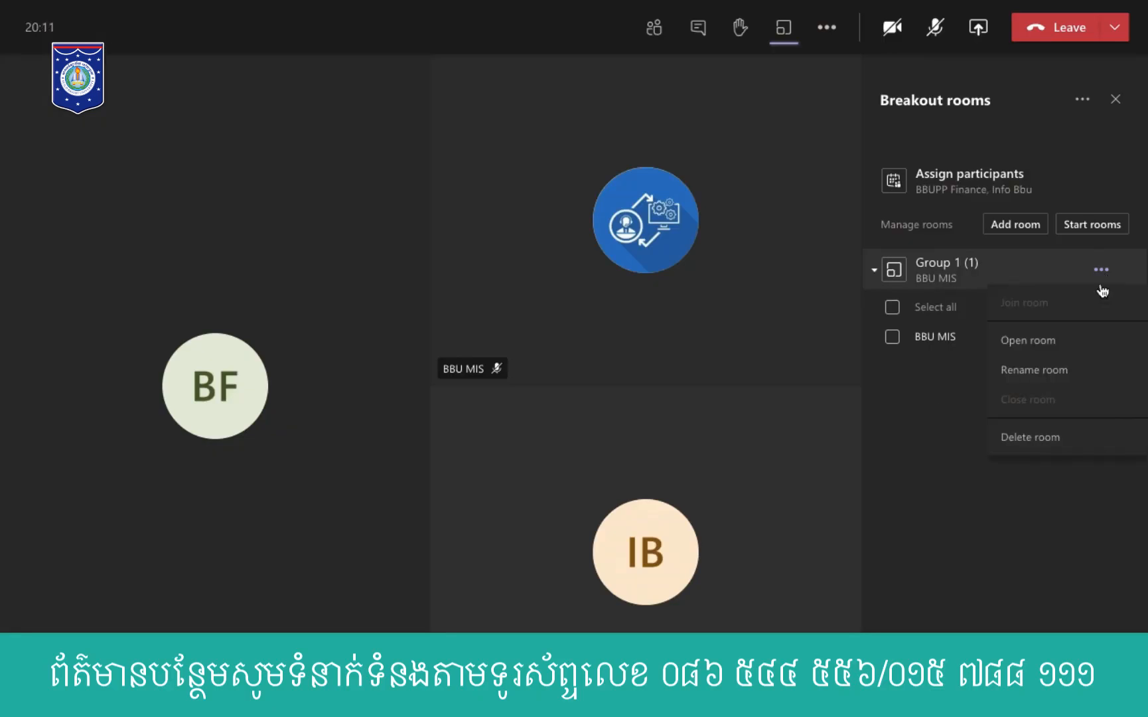
{"action": "left_click", "coordinate": [1037, 440]}
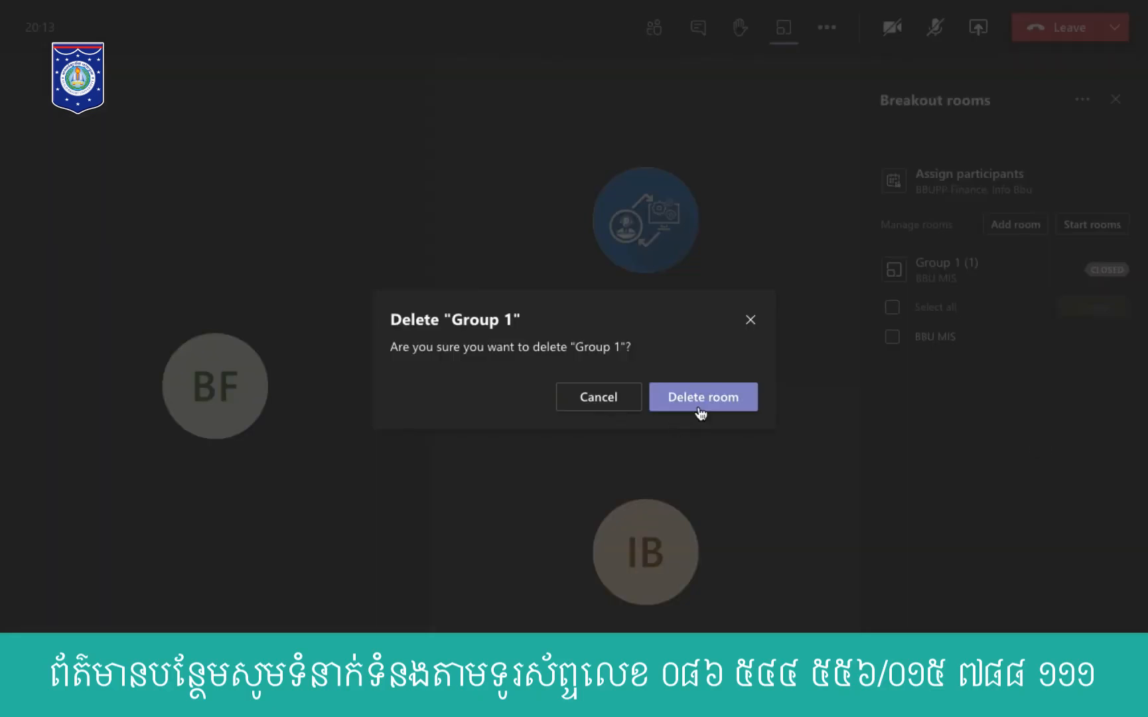
{"action": "left_click", "coordinate": [665, 405]}
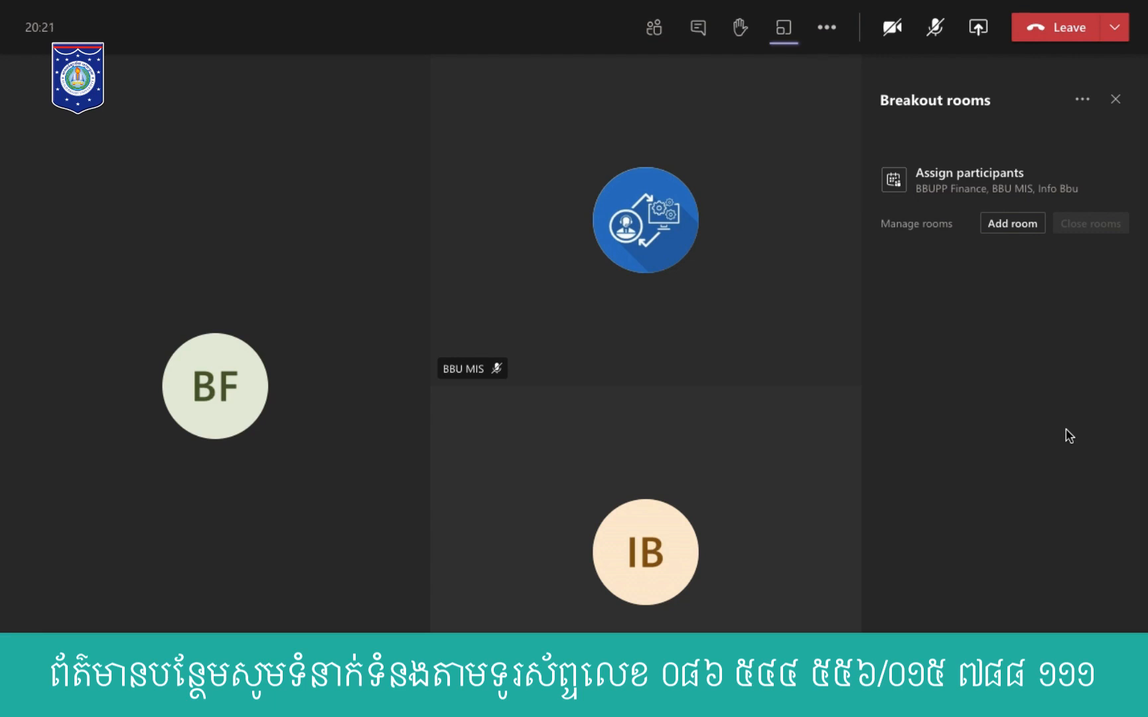
{"action": "left_click", "coordinate": [1115, 99]}
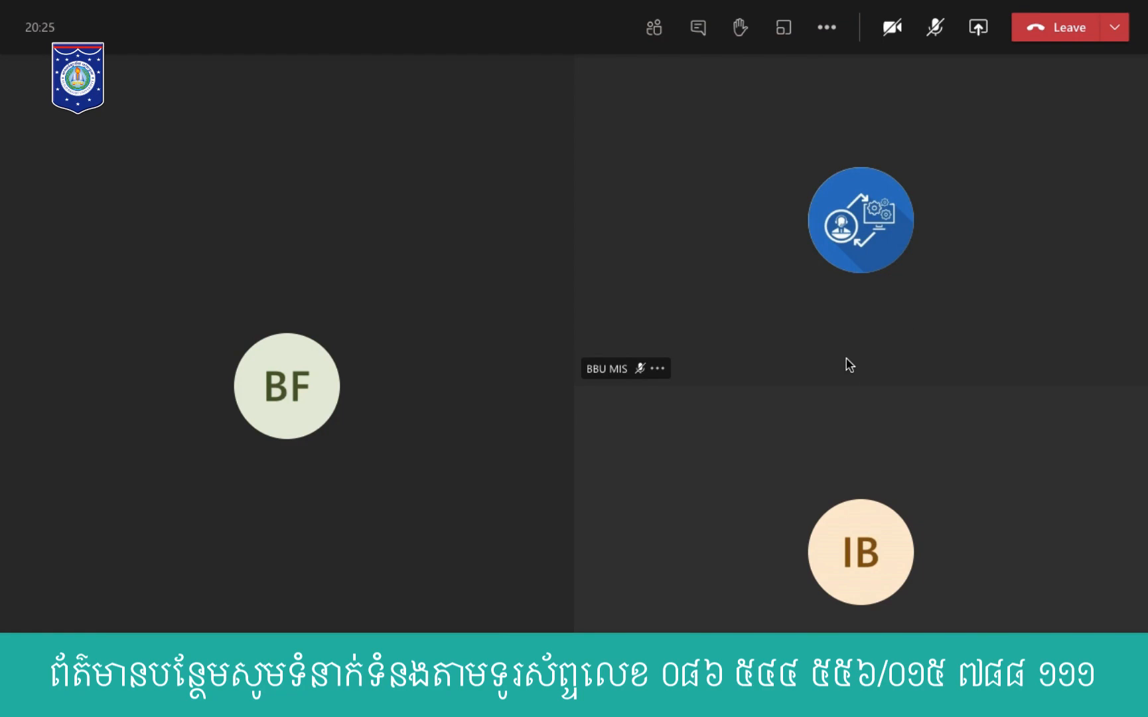